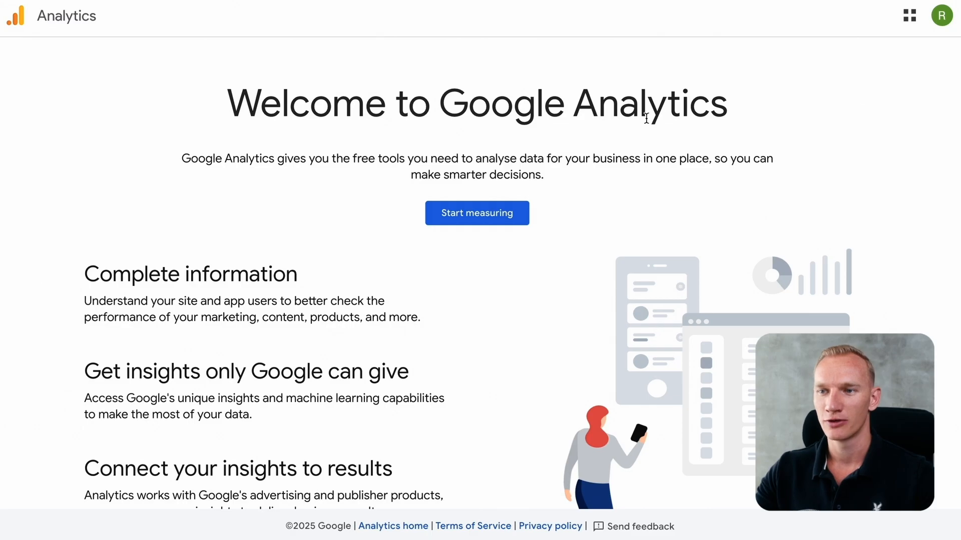
Start the Analytics measurement setup and enter the account name in the account details
{"action": "left_click", "coordinate": [941, 17]}
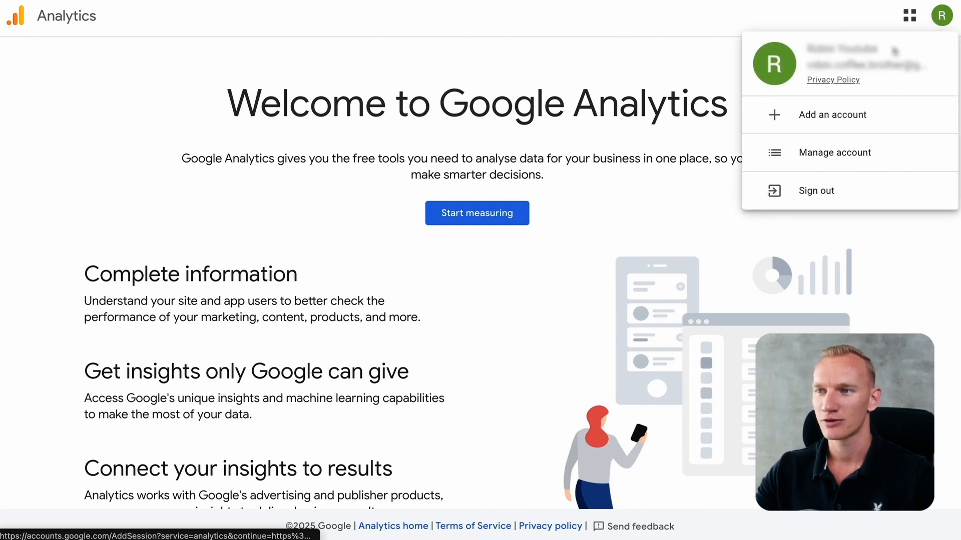
{"action": "left_click", "coordinate": [943, 17]}
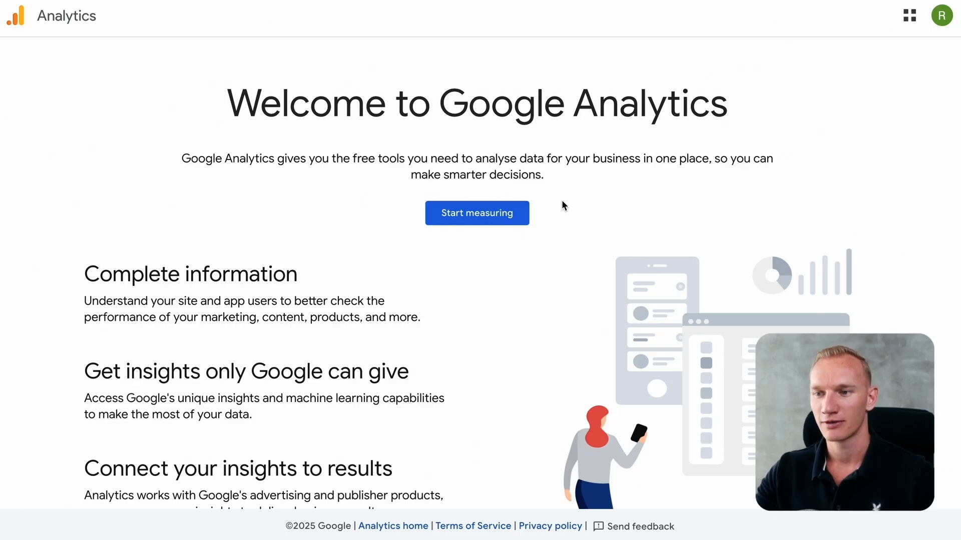
{"action": "left_click", "coordinate": [494, 220]}
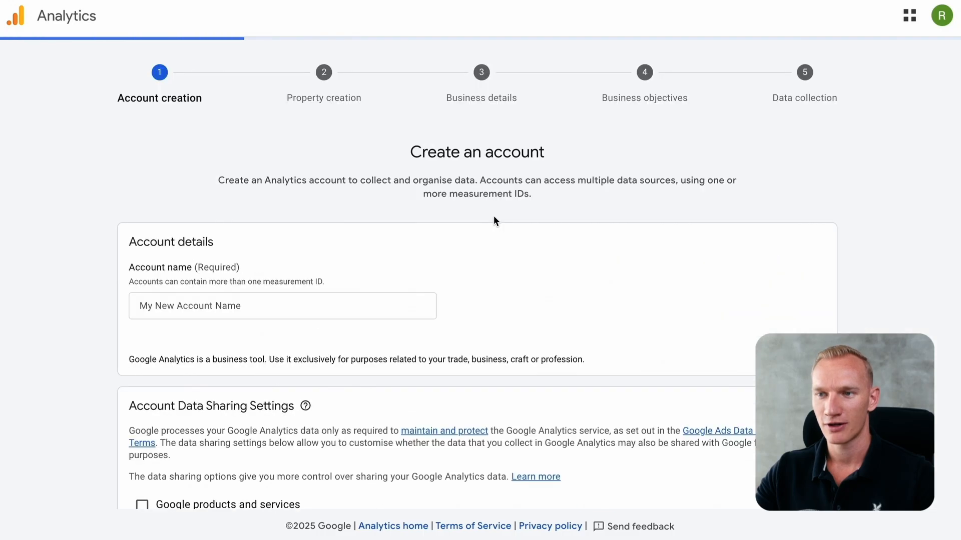
{"action": "left_click", "coordinate": [251, 307]}
{"action": "key", "text": "ctrl+v"}
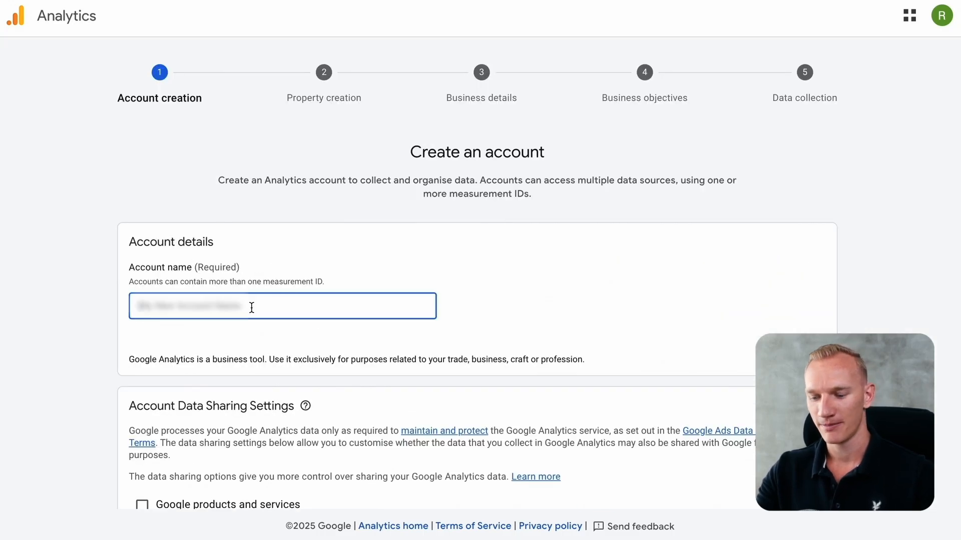
Enable data sharing for Google products and services, keep the other sharing options on, and proceed to property creation
{"action": "scroll", "coordinate": [343, 295], "scroll_direction": "down", "scroll_amount": 3}
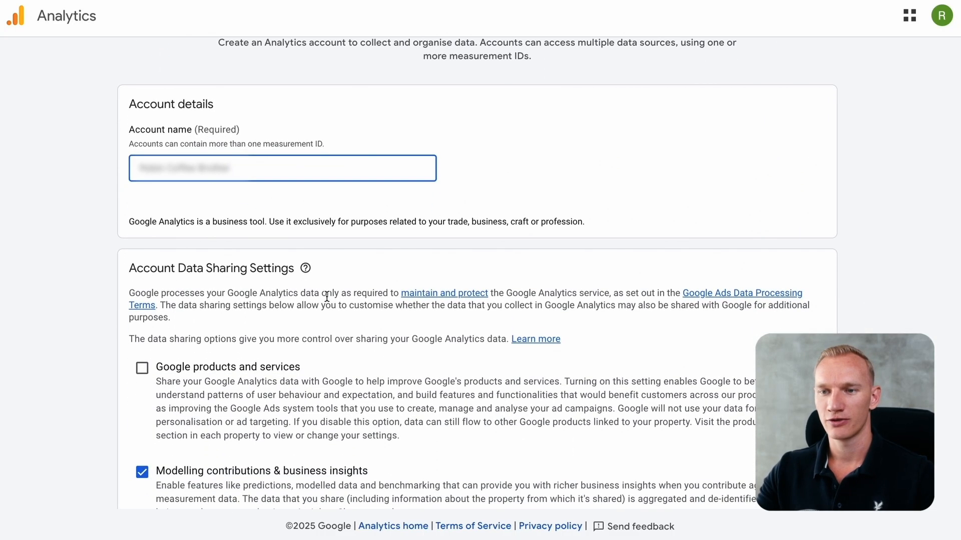
{"action": "left_click", "coordinate": [212, 368]}
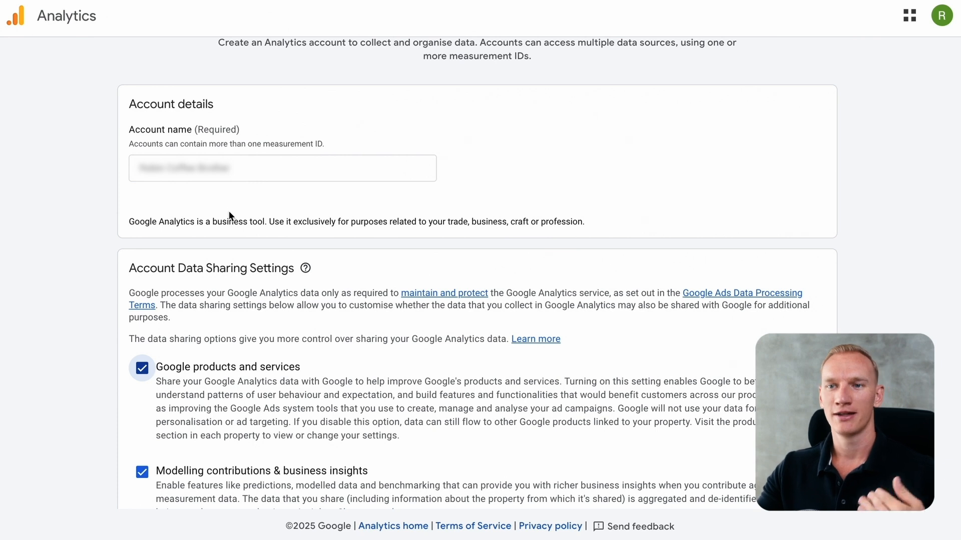
{"action": "scroll", "coordinate": [263, 265], "scroll_direction": "down", "scroll_amount": 6}
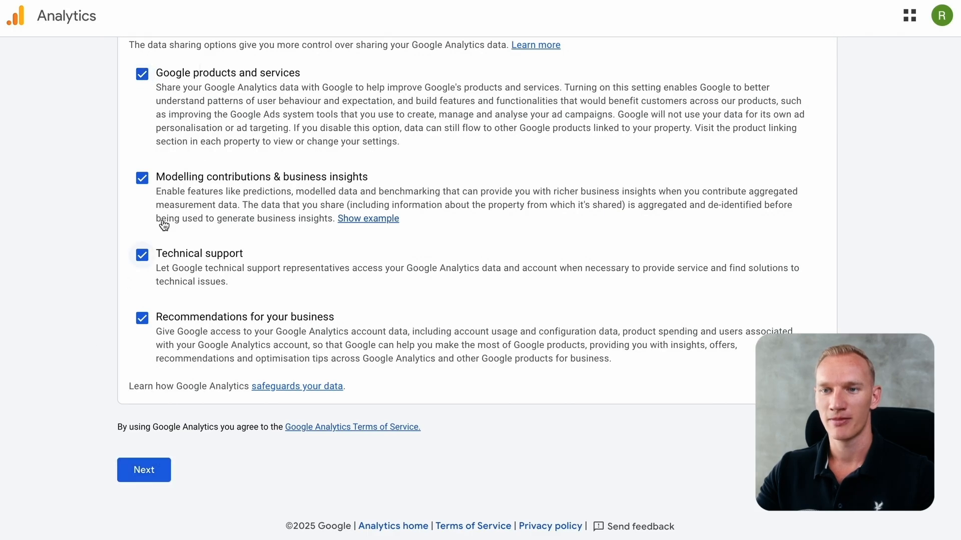
{"action": "left_click", "coordinate": [152, 472]}
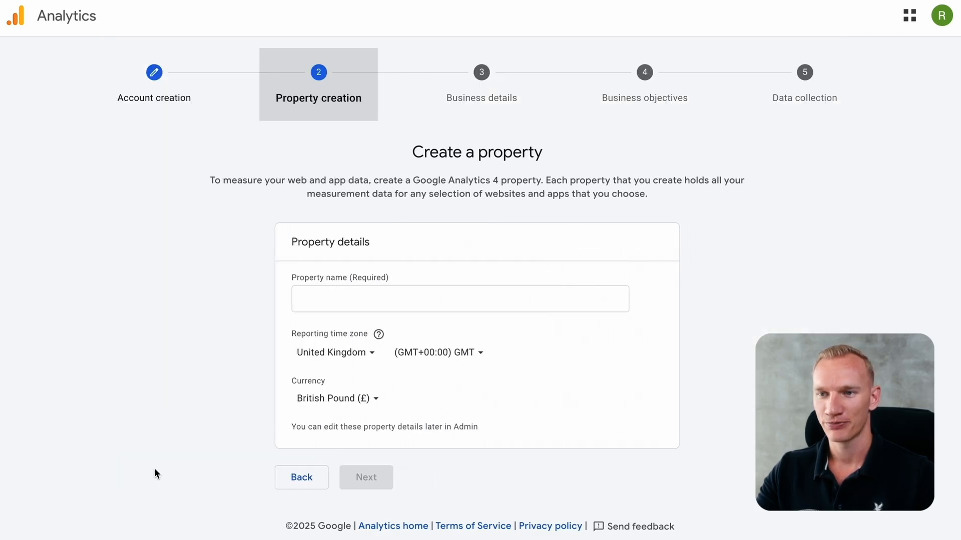
Enter the property name and set the reporting time zone country to Netherlands
{"action": "left_click", "coordinate": [391, 304]}
{"action": "type", "text": "Rob"}
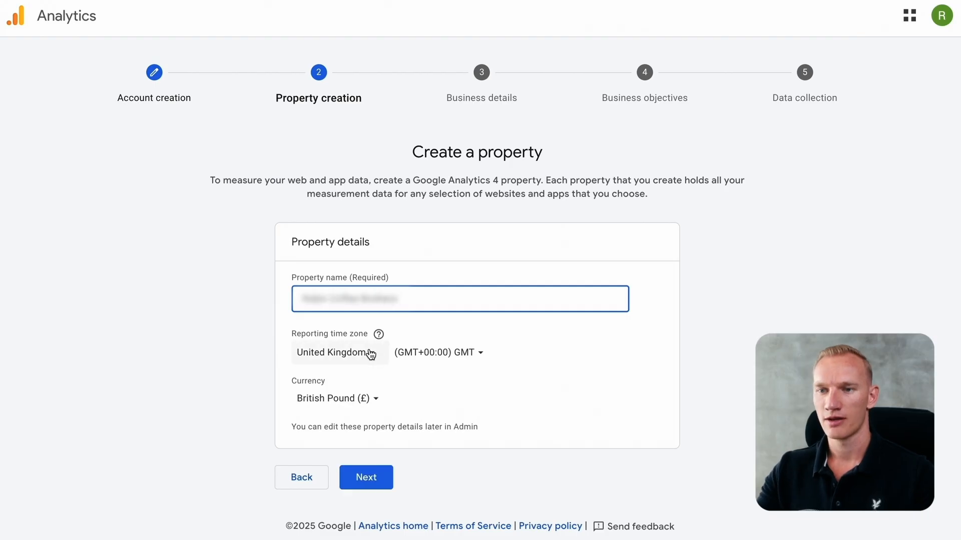
{"action": "left_click", "coordinate": [358, 349]}
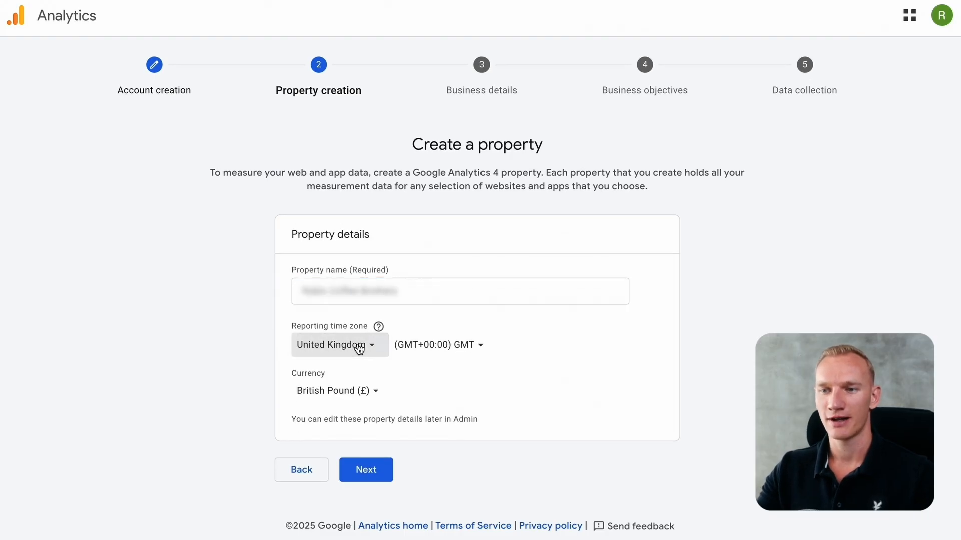
{"action": "type", "text": "neth"}
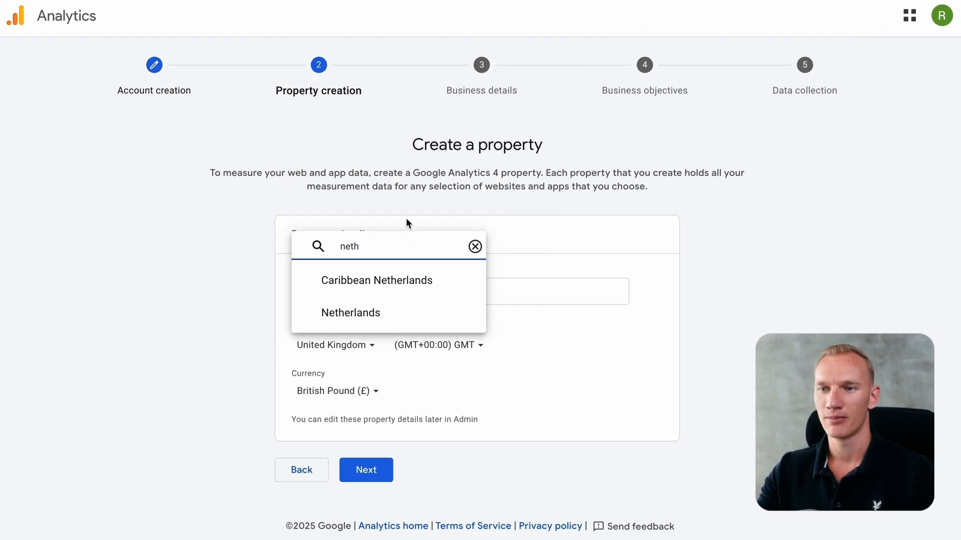
{"action": "left_click", "coordinate": [375, 308]}
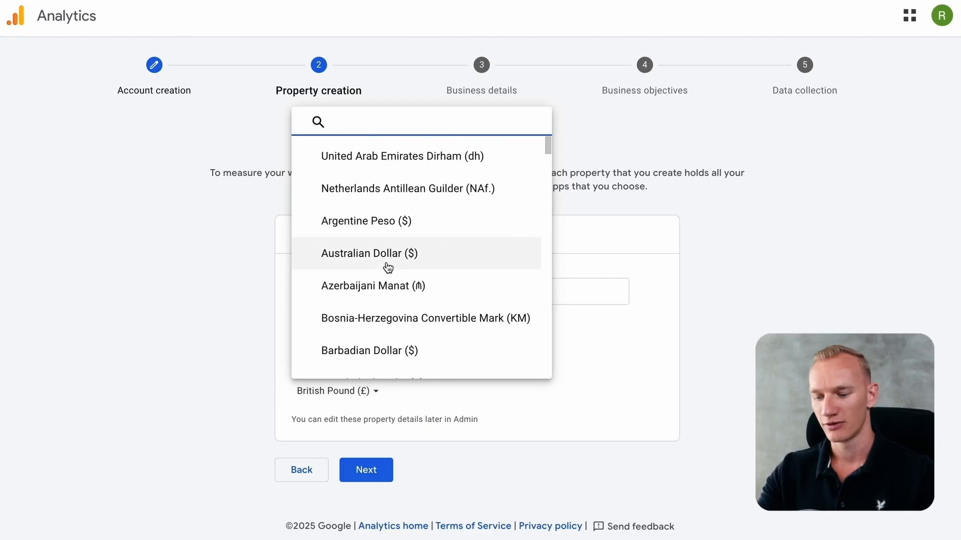
Set the property's currency to Euro (€) and proceed to the business details
{"action": "type", "text": "euro"}
{"action": "left_click", "coordinate": [372, 357]}
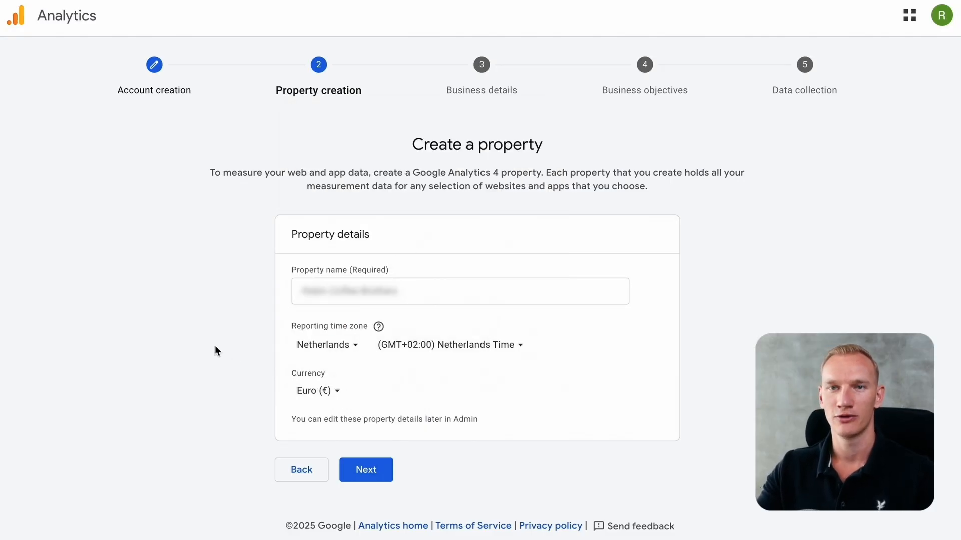
{"action": "left_click", "coordinate": [379, 476]}
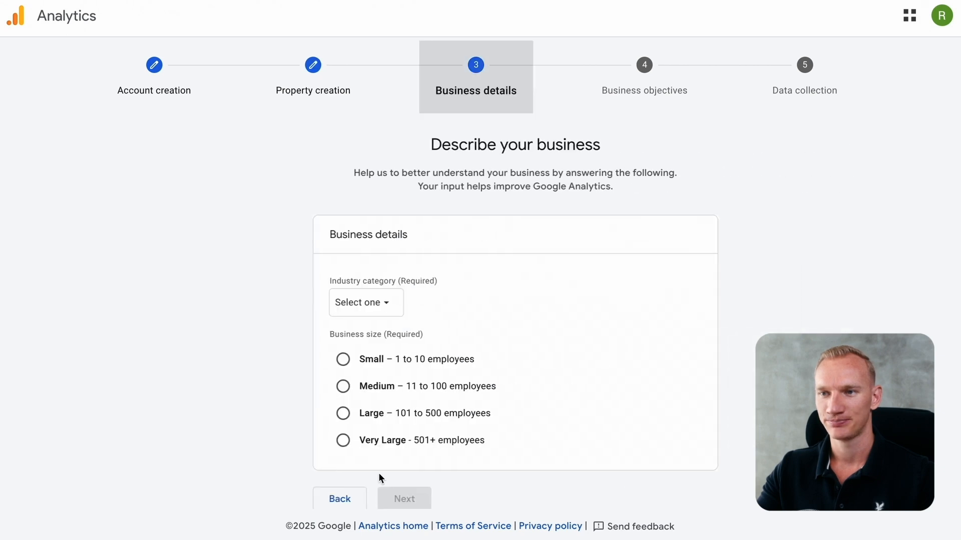
Describe the business as Small, 1 to 10 employees, in the Shopping industry category, and proceed to the objectives
{"action": "left_click", "coordinate": [358, 360]}
{"action": "left_click", "coordinate": [343, 304]}
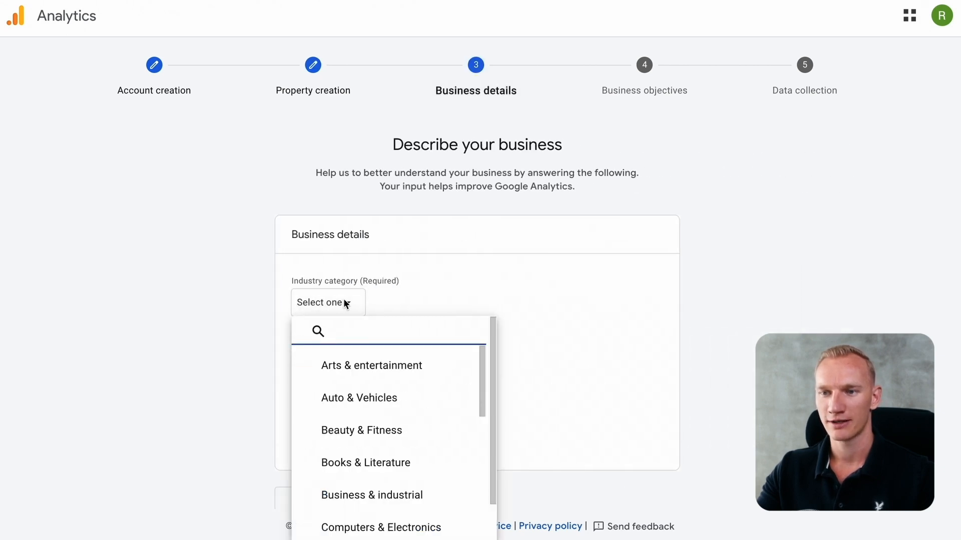
{"action": "scroll", "coordinate": [415, 425], "scroll_direction": "down", "scroll_amount": 10}
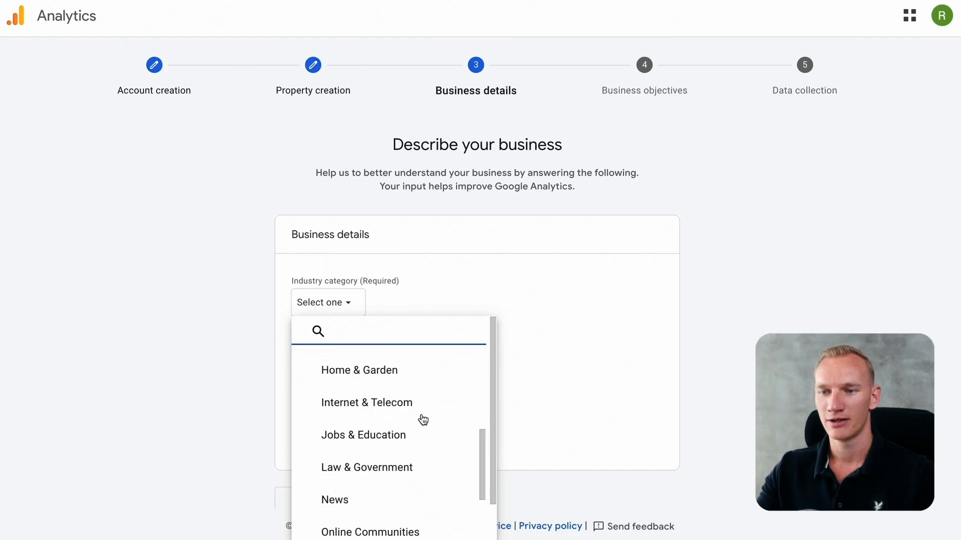
{"action": "left_click", "coordinate": [393, 470]}
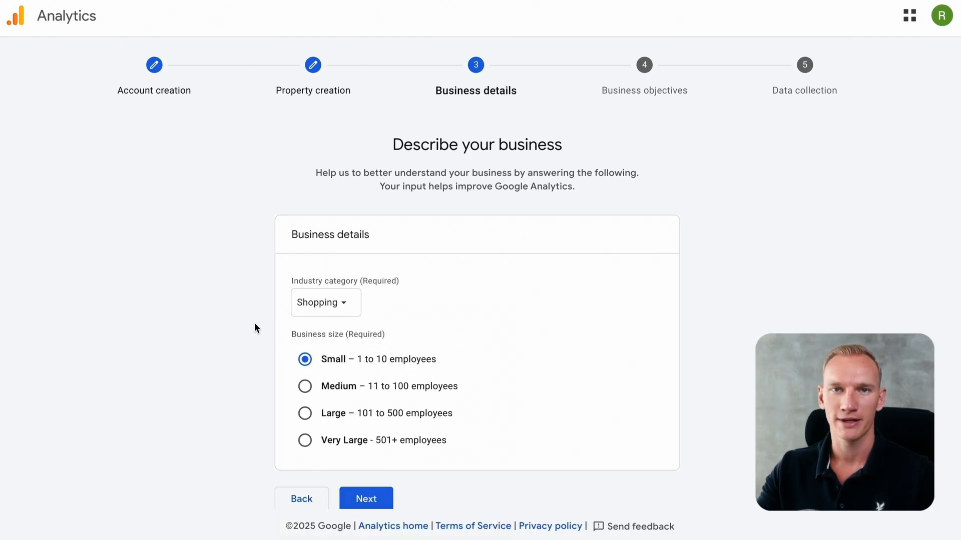
{"action": "scroll", "coordinate": [281, 326], "scroll_direction": "down", "scroll_amount": 1}
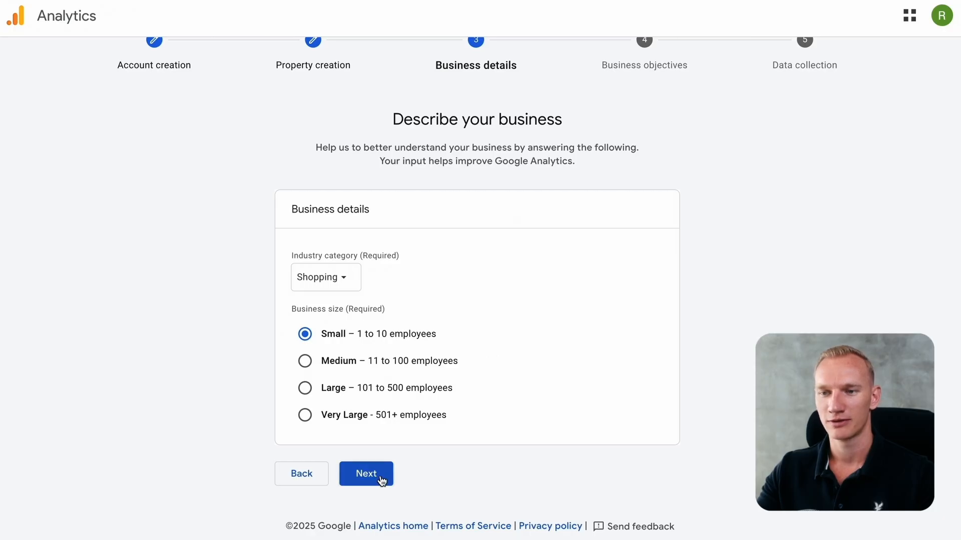
{"action": "left_click", "coordinate": [381, 479]}
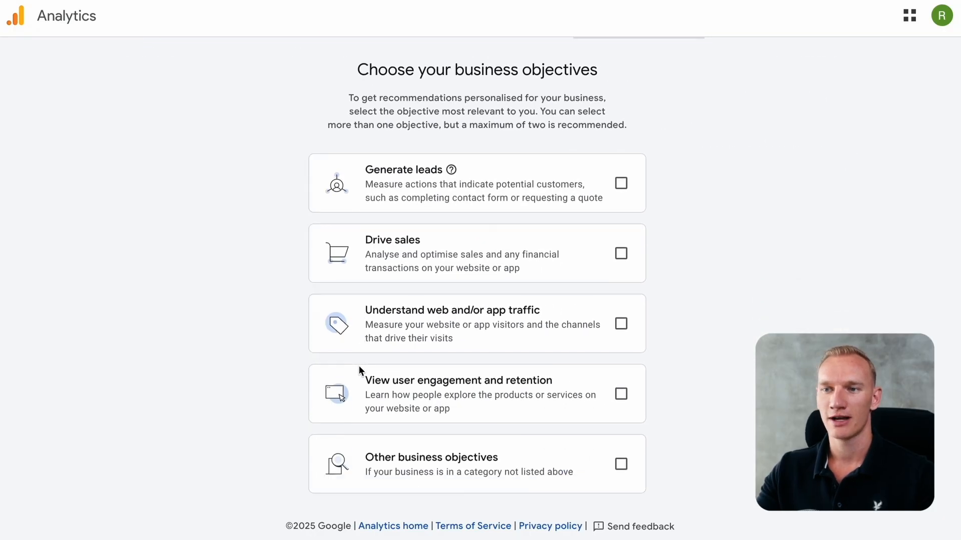
Choose Drive sales as the business objective and create the account
{"action": "left_click", "coordinate": [621, 254]}
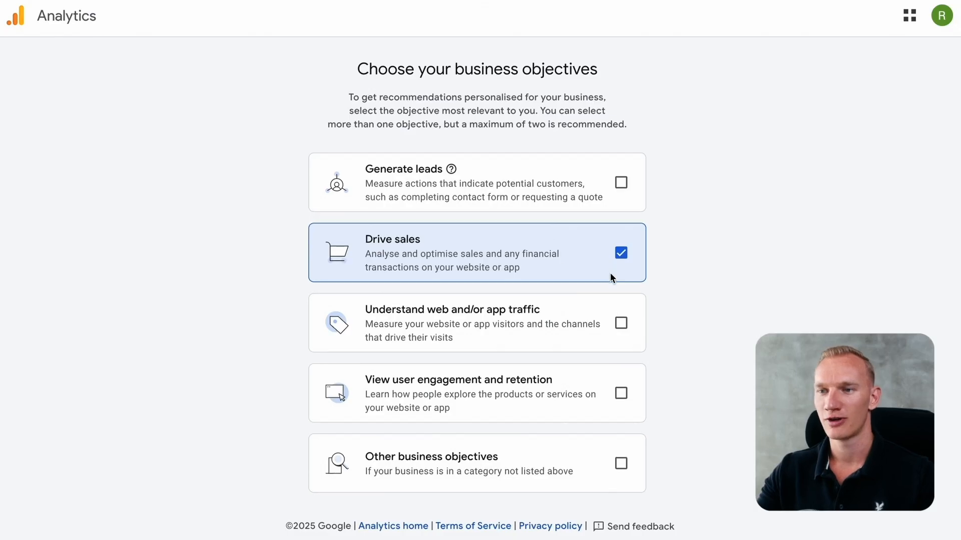
{"action": "scroll", "coordinate": [610, 274], "scroll_direction": "down", "scroll_amount": 1}
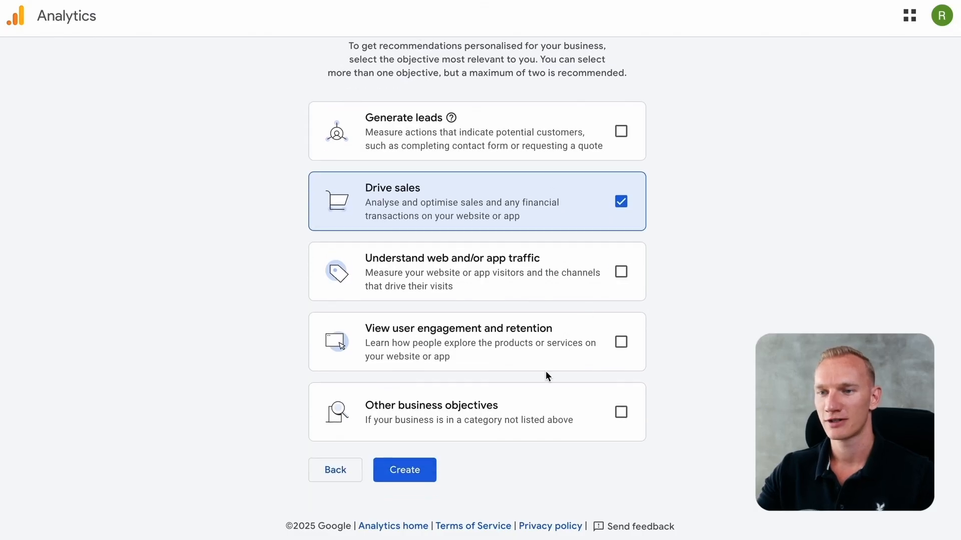
{"action": "left_click", "coordinate": [423, 470]}
Accept the Terms of Service Agreement, including the GDPR Data Processing Terms and the Measurement Controller – Controller Data Protection Terms
{"action": "scroll", "coordinate": [422, 472], "scroll_direction": "down", "scroll_amount": 3}
{"action": "scroll", "coordinate": [582, 290], "scroll_direction": "up", "scroll_amount": 2}
{"action": "scroll", "coordinate": [581, 292], "scroll_direction": "up", "scroll_amount": 2}
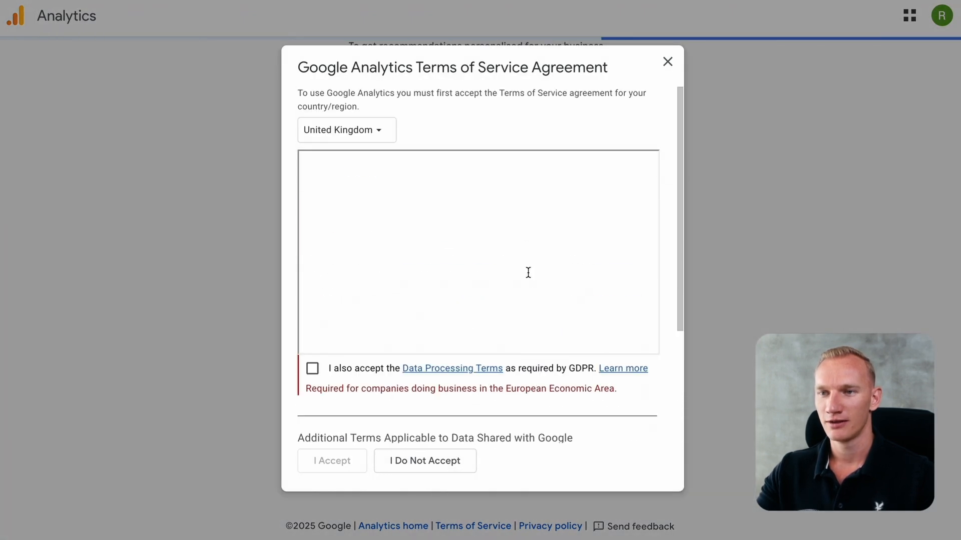
{"action": "left_click", "coordinate": [347, 361]}
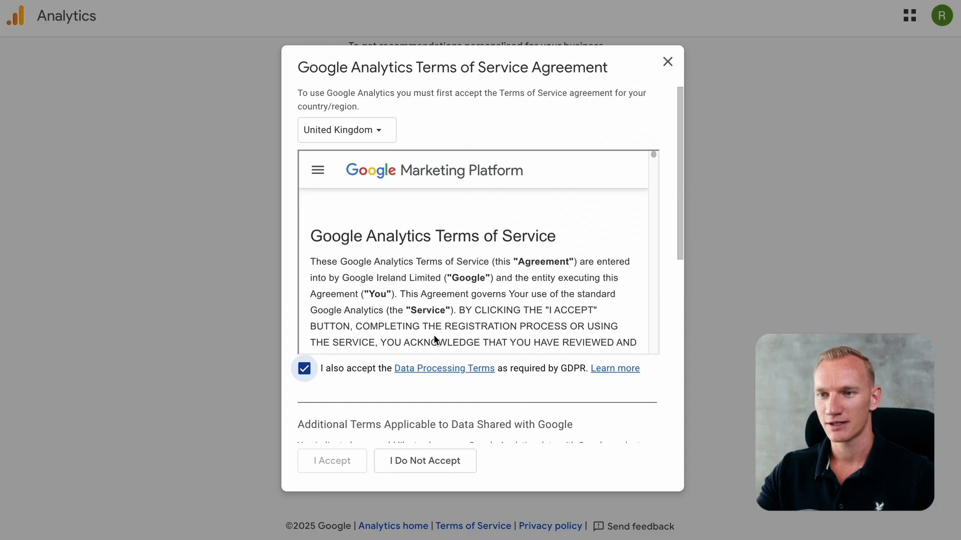
{"action": "scroll", "coordinate": [435, 339], "scroll_direction": "down", "scroll_amount": 3}
{"action": "scroll", "coordinate": [446, 384], "scroll_direction": "down", "scroll_amount": 4}
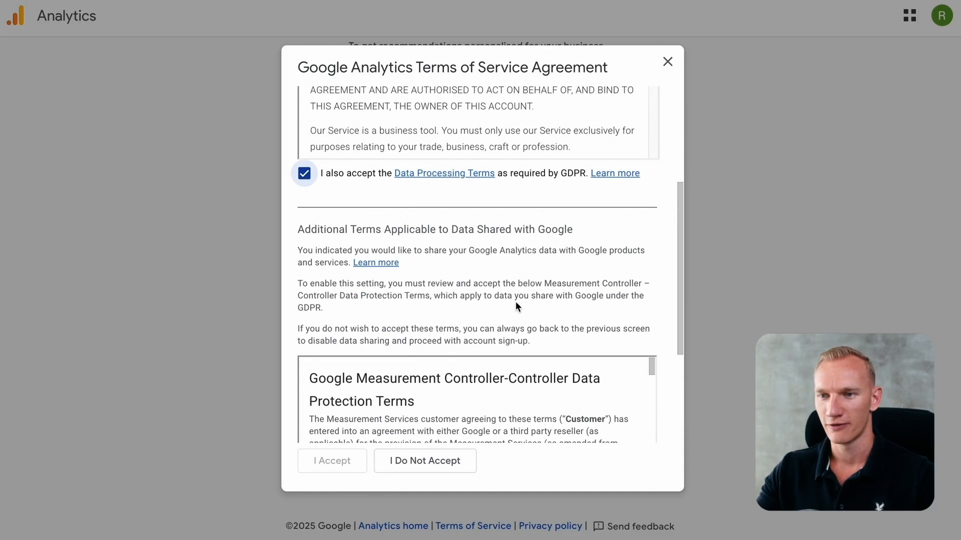
{"action": "scroll", "coordinate": [568, 328], "scroll_direction": "down", "scroll_amount": 4}
{"action": "left_click", "coordinate": [363, 421]}
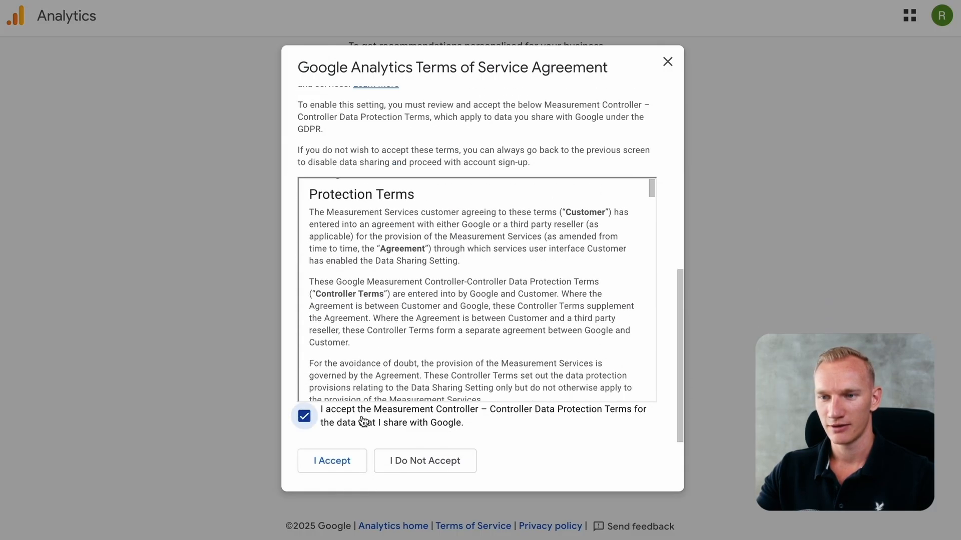
{"action": "left_click", "coordinate": [333, 461]}
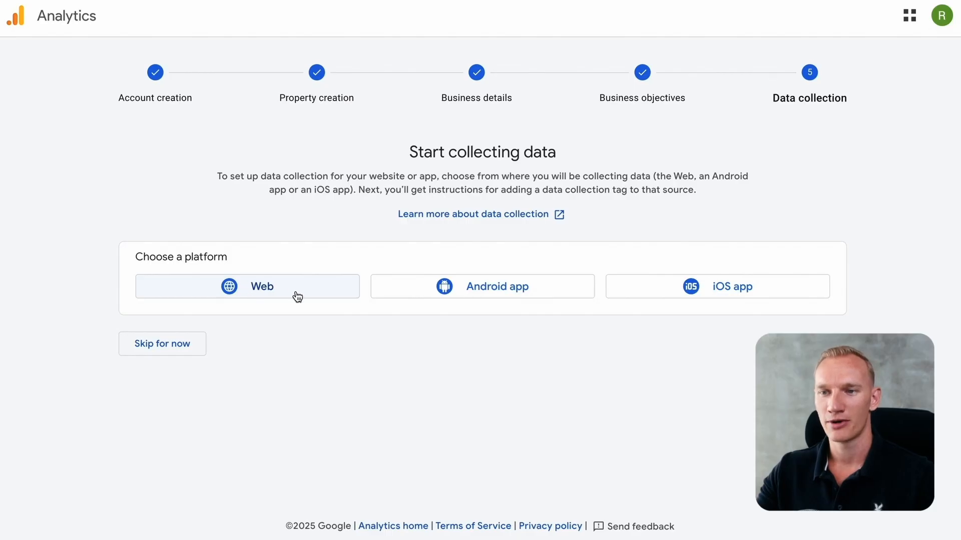
{"action": "left_click", "coordinate": [297, 296]}
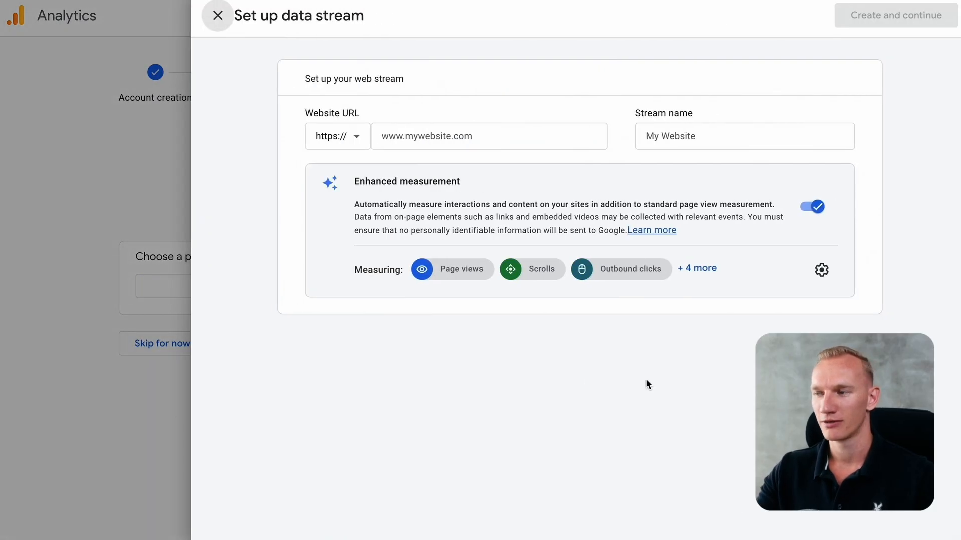
{"action": "left_click", "coordinate": [500, 134]}
{"action": "key", "text": "ctrl+v"}
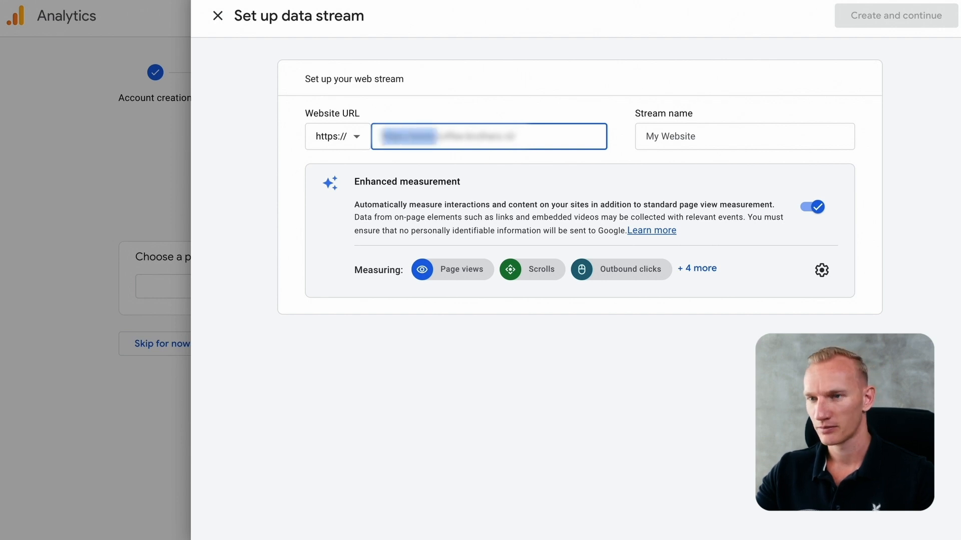
{"action": "left_click", "coordinate": [677, 137]}
{"action": "left_click", "coordinate": [477, 136]}
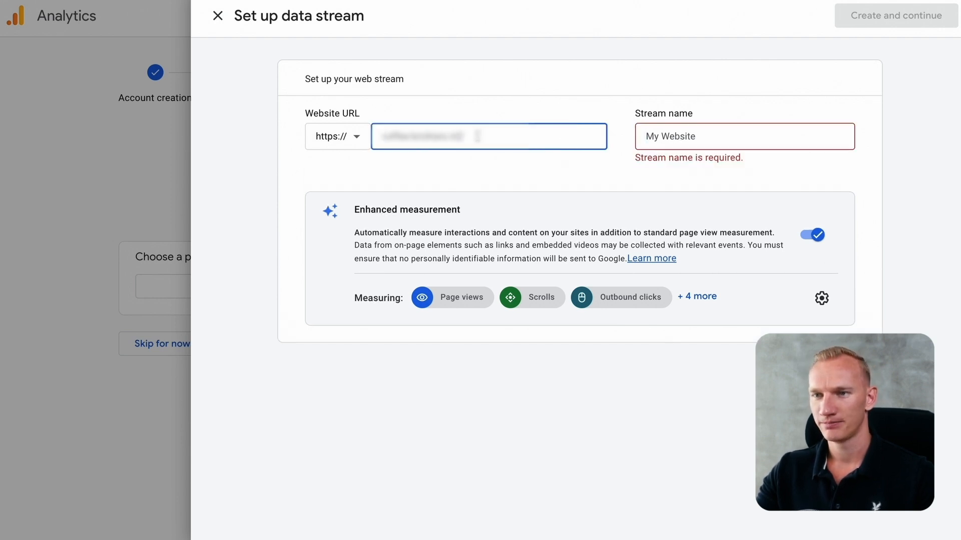
{"action": "left_click", "coordinate": [722, 138]}
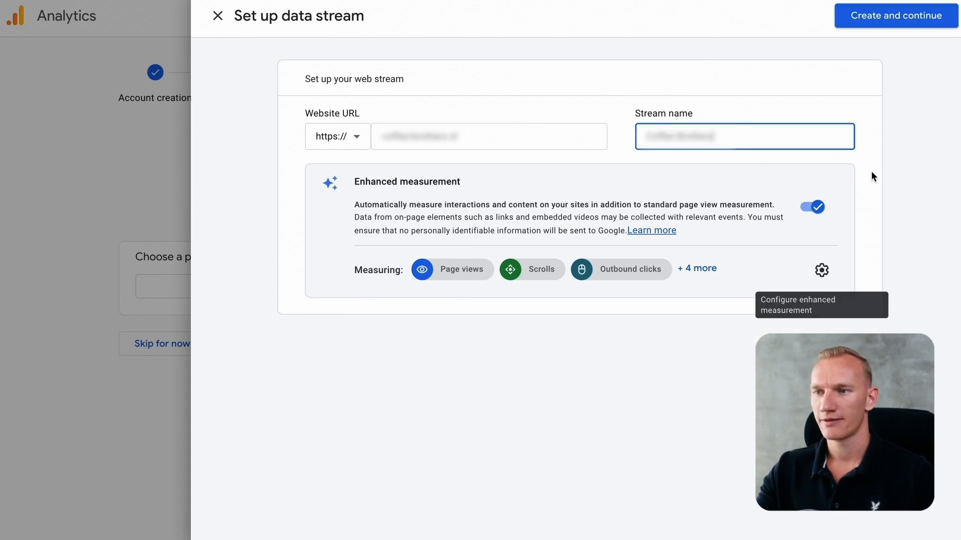
{"action": "left_click", "coordinate": [871, 173]}
{"action": "left_click", "coordinate": [871, 19]}
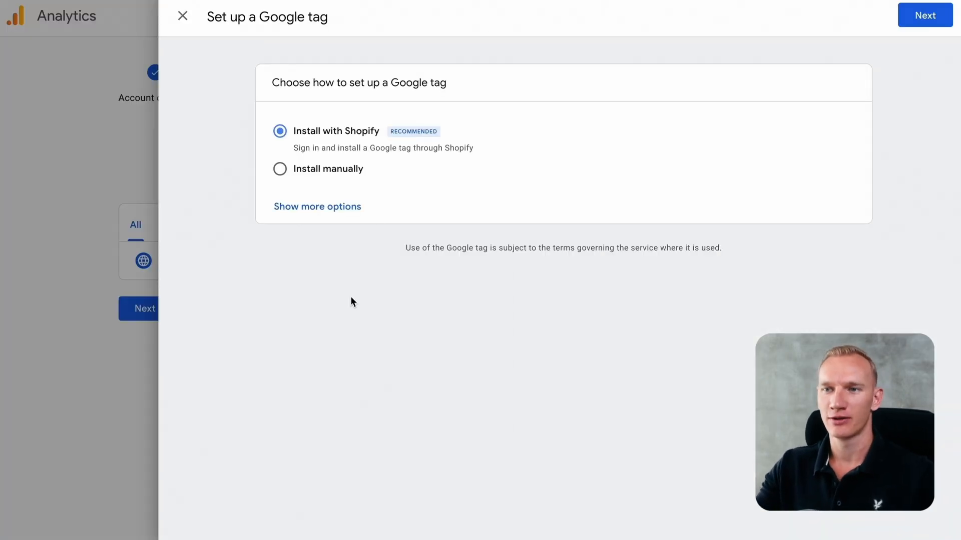
Choose to install the Google tag manually and copy its code snippet
{"action": "left_click", "coordinate": [340, 174]}
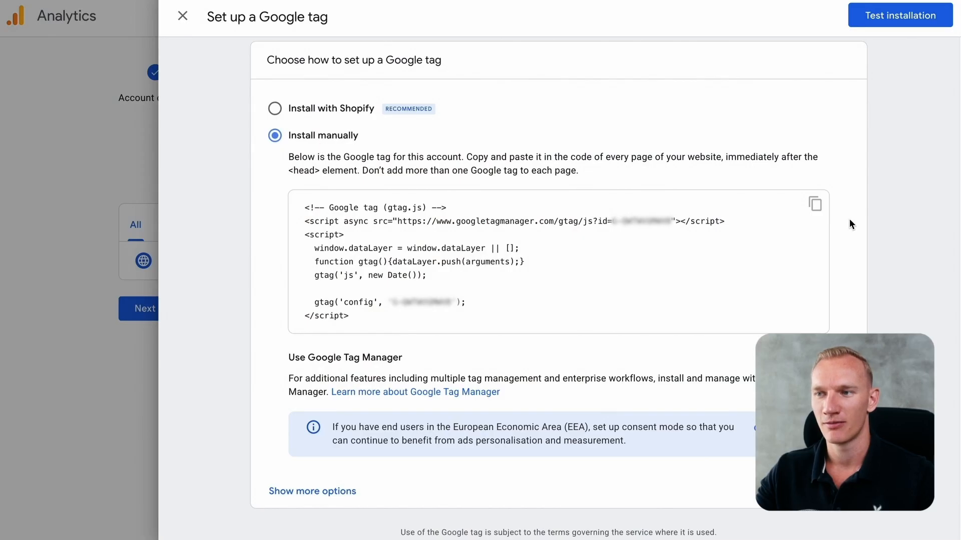
{"action": "left_click", "coordinate": [821, 208]}
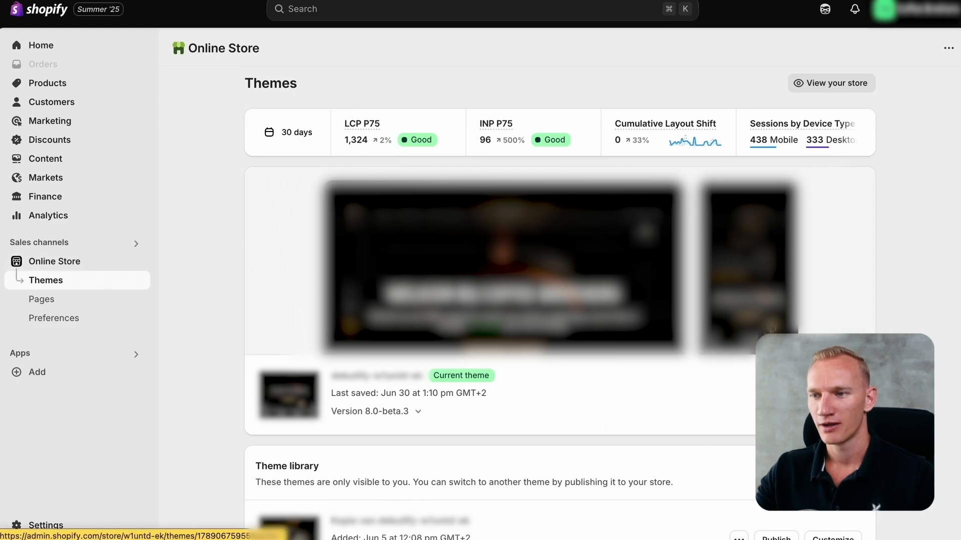
Switch to the Shopify admin's Themes page, open the current theme's code editor and open layout/theme.liquid
{"action": "left_click", "coordinate": [796, 392]}
{"action": "left_click", "coordinate": [721, 344]}
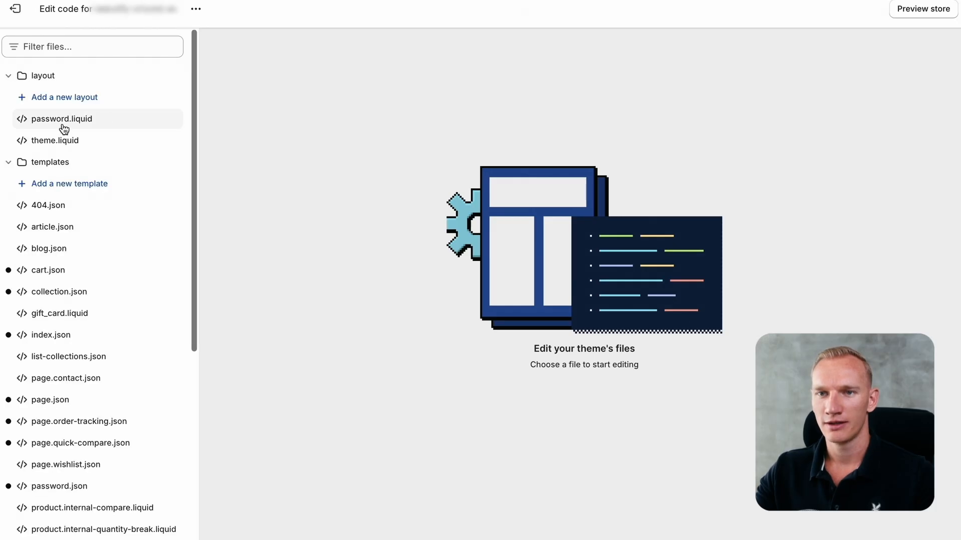
{"action": "left_click", "coordinate": [65, 142]}
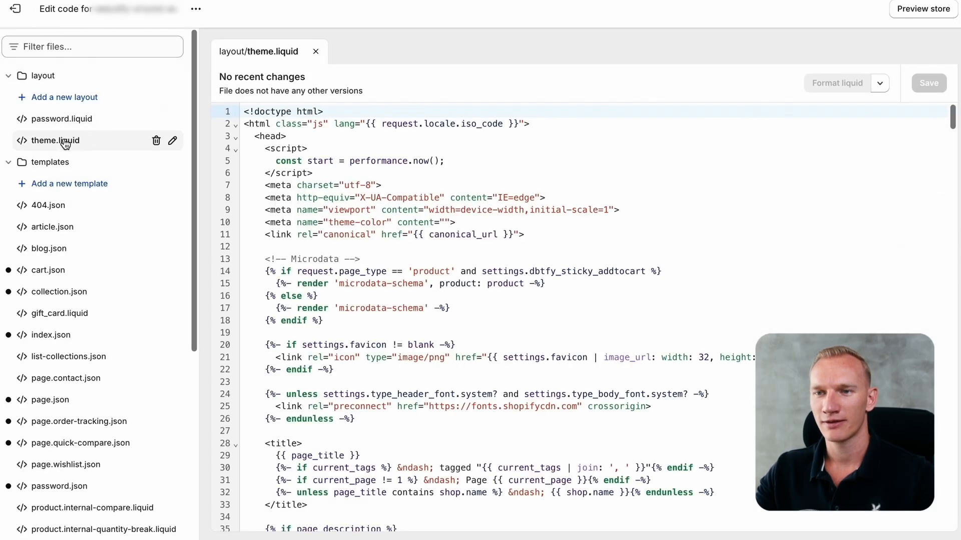
Paste the copied Google tag snippet right after the opening <head> tag in layout/theme.liquid and save the file
{"action": "left_click", "coordinate": [302, 137]}
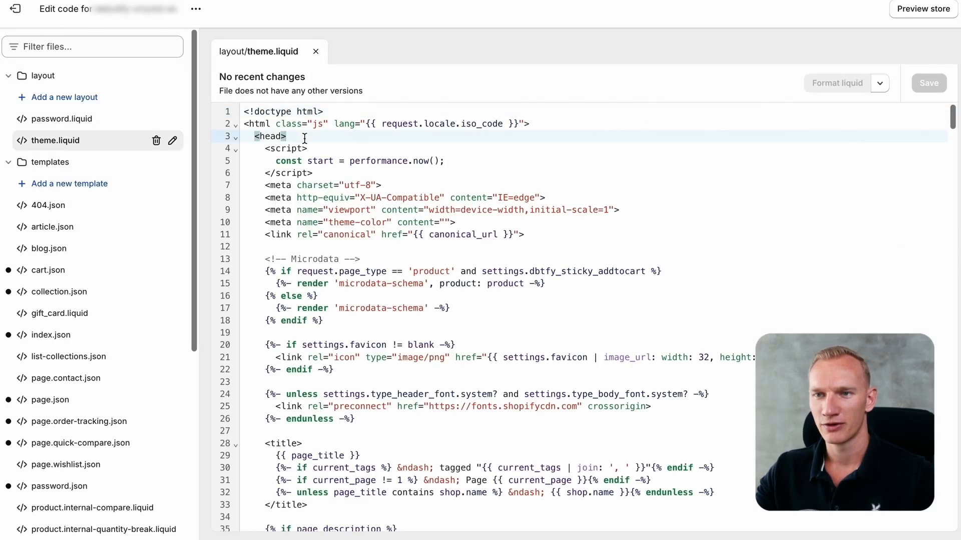
{"action": "key", "text": "Return"}
{"action": "key", "text": "Return"}
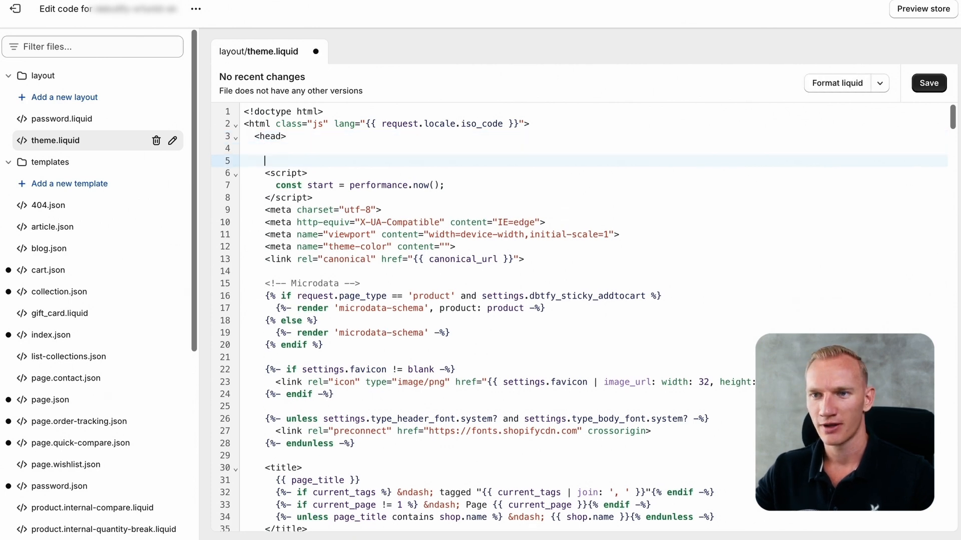
{"action": "key", "text": "ctrl+v"}
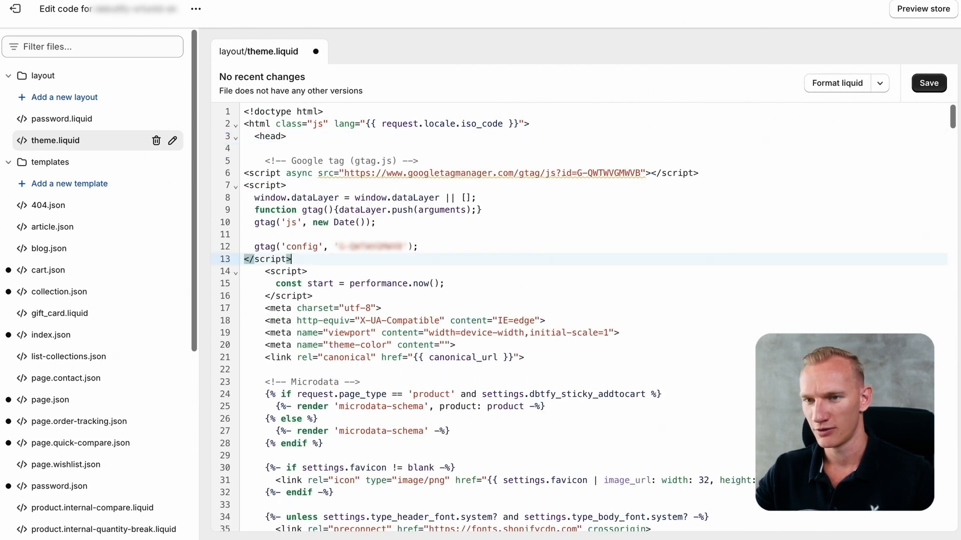
{"action": "key", "text": "Return"}
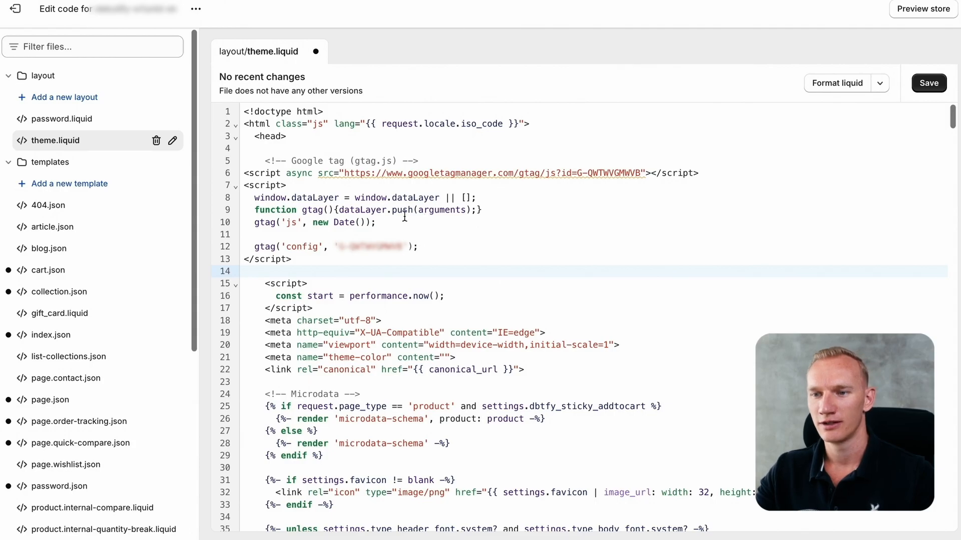
{"action": "left_click", "coordinate": [930, 84]}
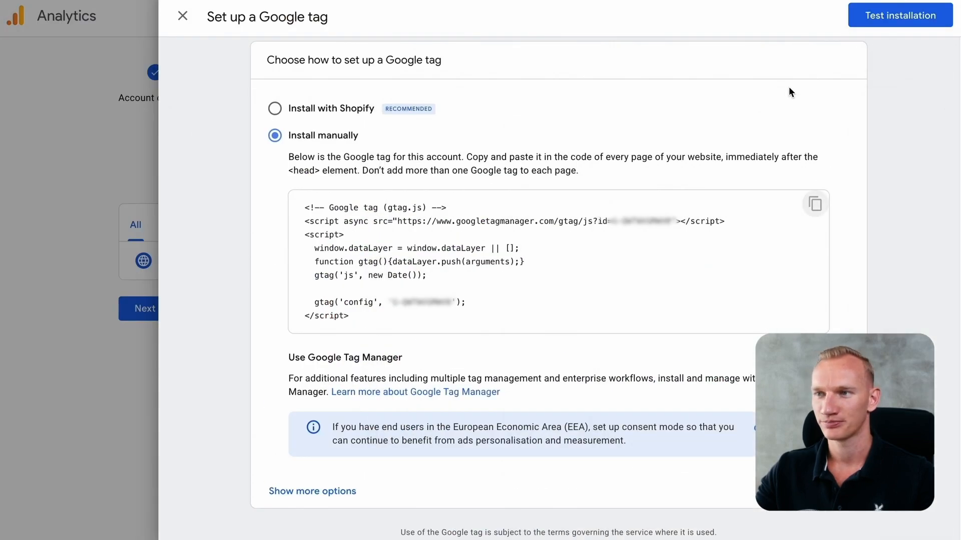
Switch back to Google Analytics, test and confirm the manual Google tag installation, and close the web stream details
{"action": "left_click", "coordinate": [911, 20]}
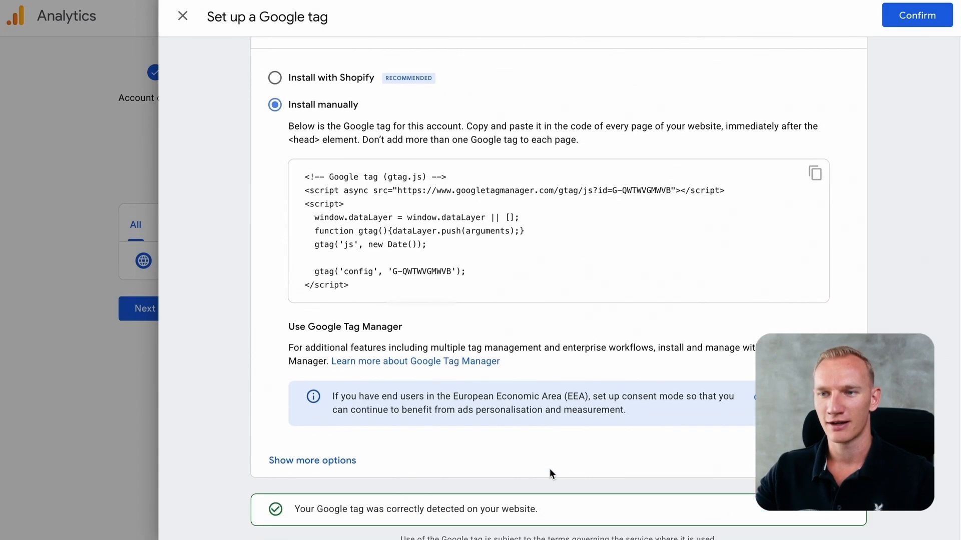
{"action": "left_click", "coordinate": [925, 17]}
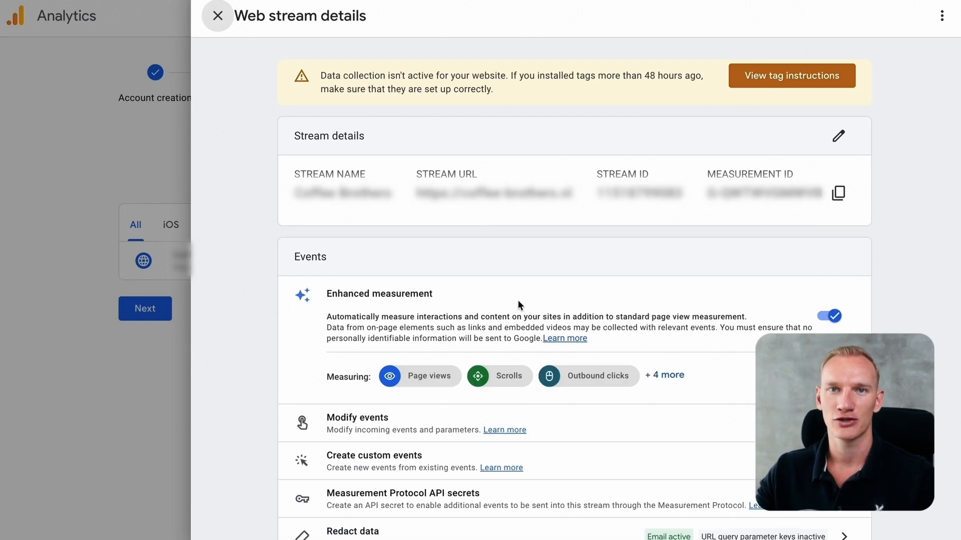
{"action": "scroll", "coordinate": [622, 257], "scroll_direction": "down", "scroll_amount": 5}
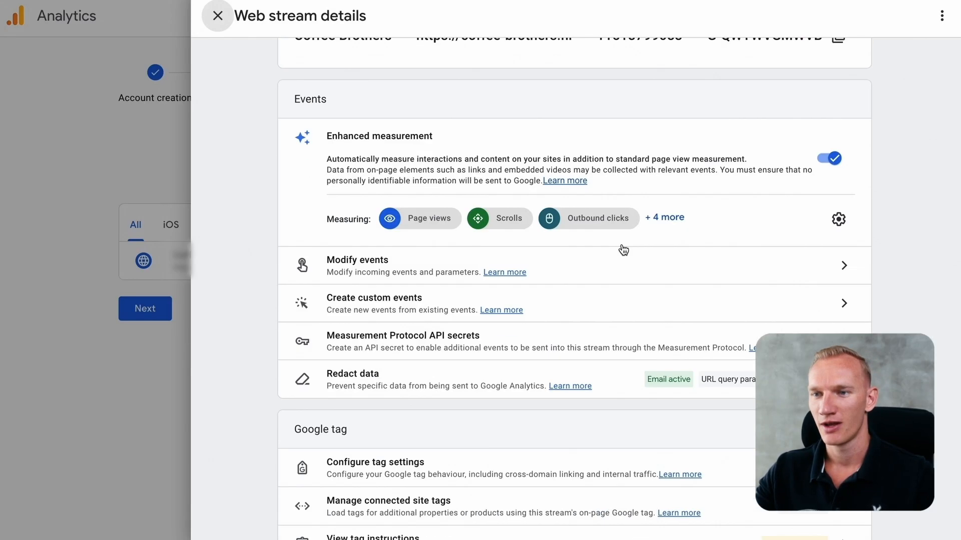
{"action": "scroll", "coordinate": [589, 215], "scroll_direction": "up", "scroll_amount": 5}
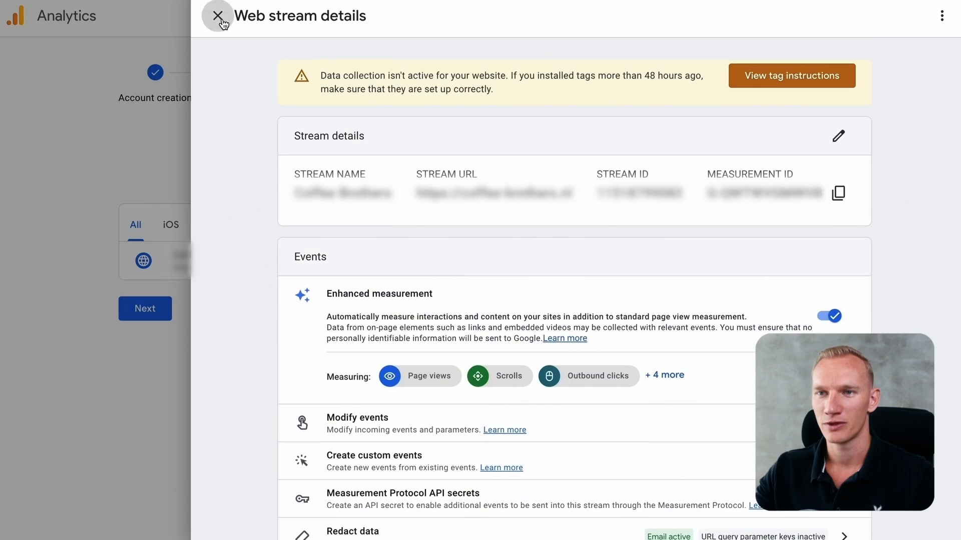
{"action": "left_click", "coordinate": [218, 16]}
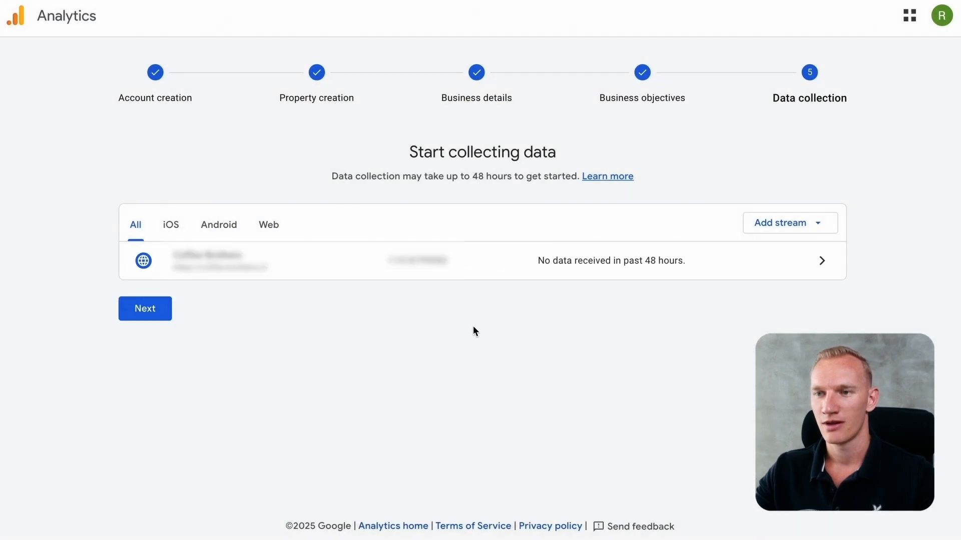
Finish the data collection setup, continue to Home and save the email communication preferences with all four options ticked
{"action": "left_click", "coordinate": [152, 315]}
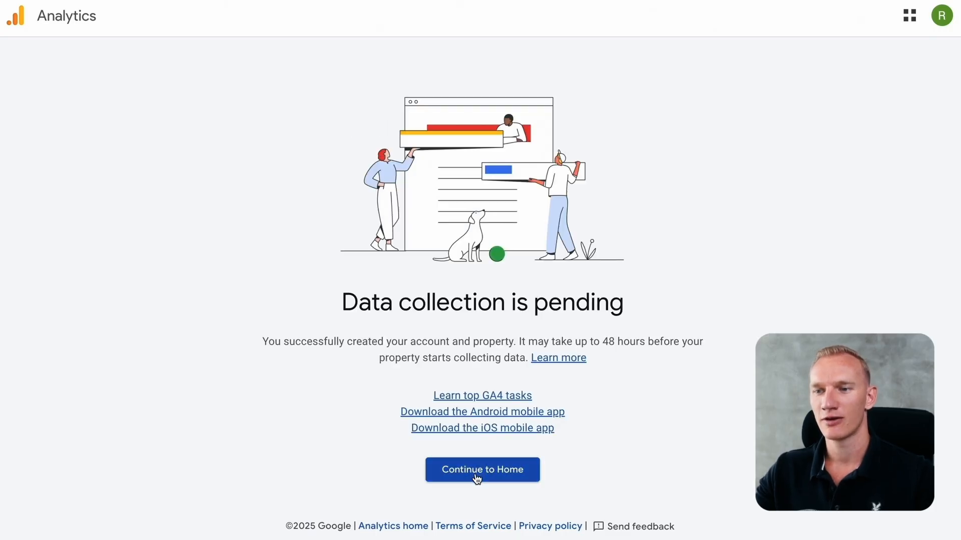
{"action": "left_click", "coordinate": [476, 474]}
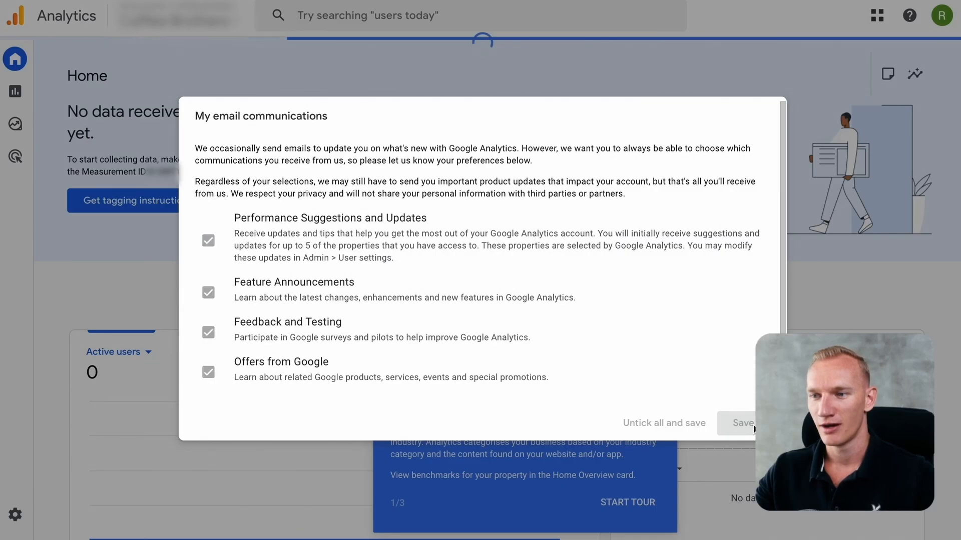
{"action": "left_click", "coordinate": [733, 421]}
{"action": "left_click", "coordinate": [652, 398]}
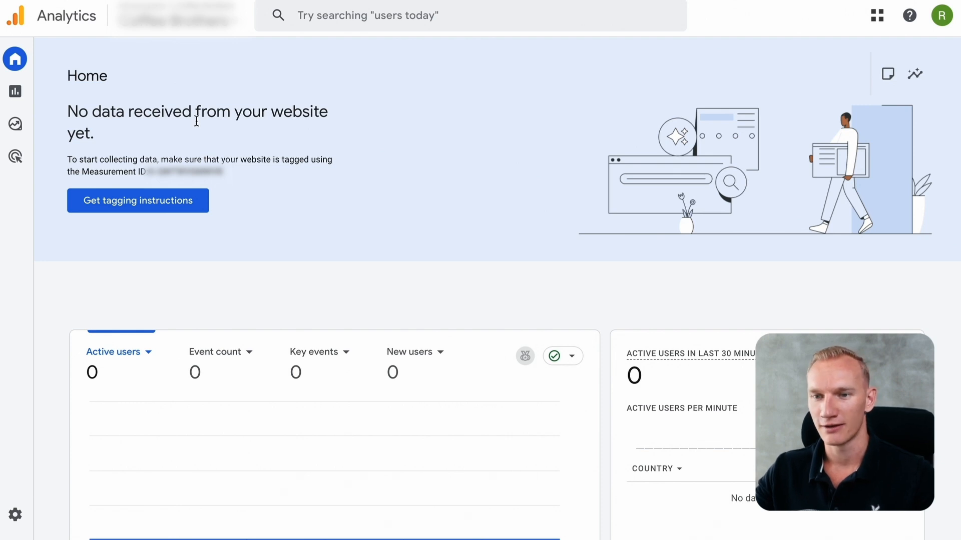
Open the property's Data collection settings in Admin and turn on Google signals data collection
{"action": "left_click", "coordinate": [41, 510]}
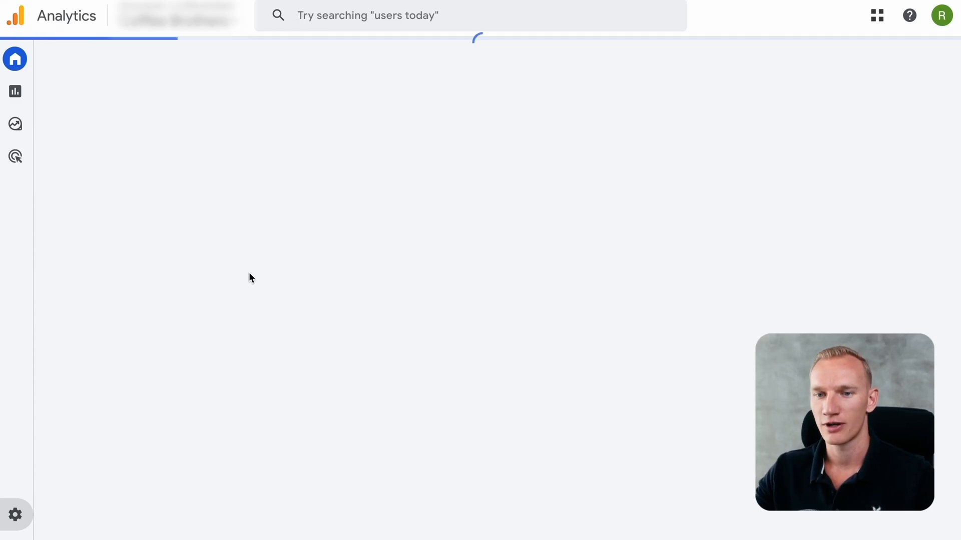
{"action": "left_click", "coordinate": [84, 512]}
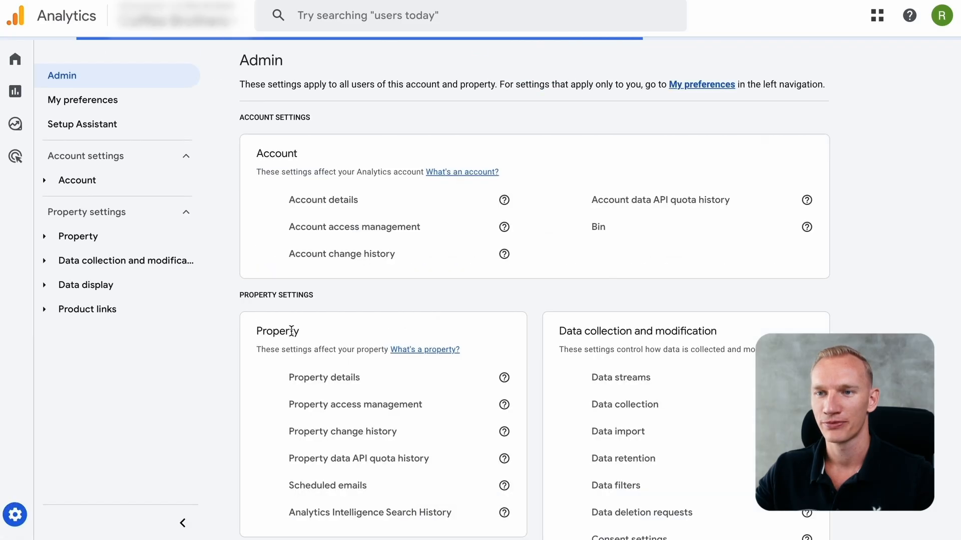
{"action": "scroll", "coordinate": [666, 333], "scroll_direction": "down", "scroll_amount": 1}
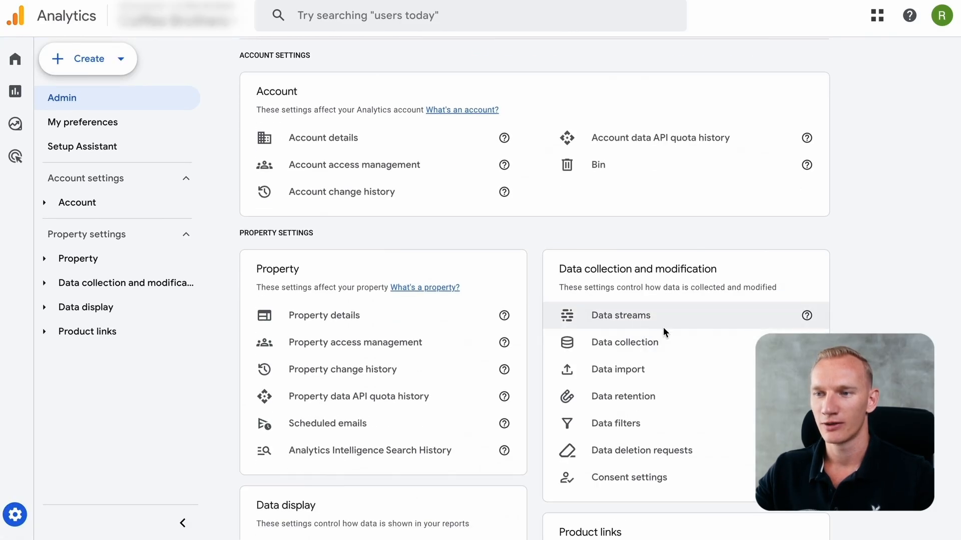
{"action": "left_click", "coordinate": [665, 346]}
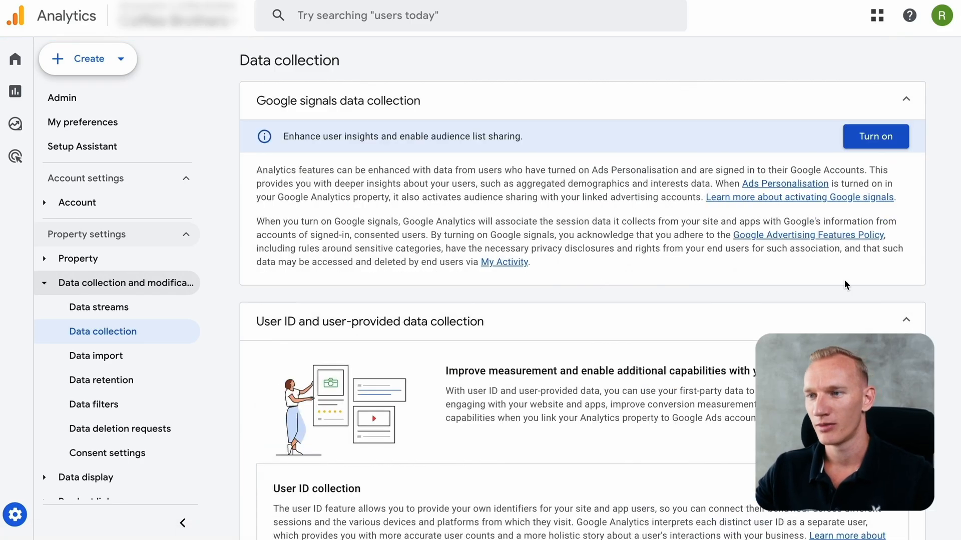
{"action": "left_click", "coordinate": [876, 136]}
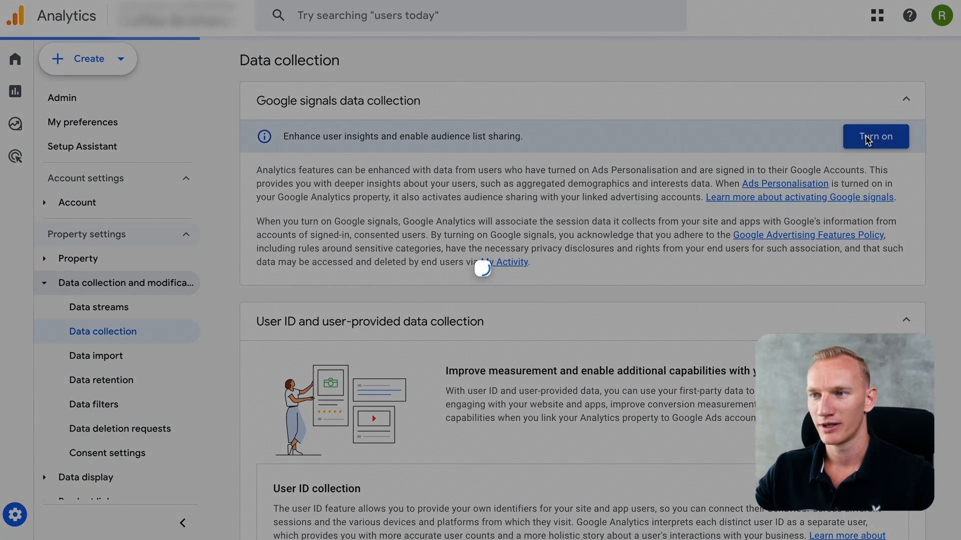
{"action": "left_click", "coordinate": [674, 348]}
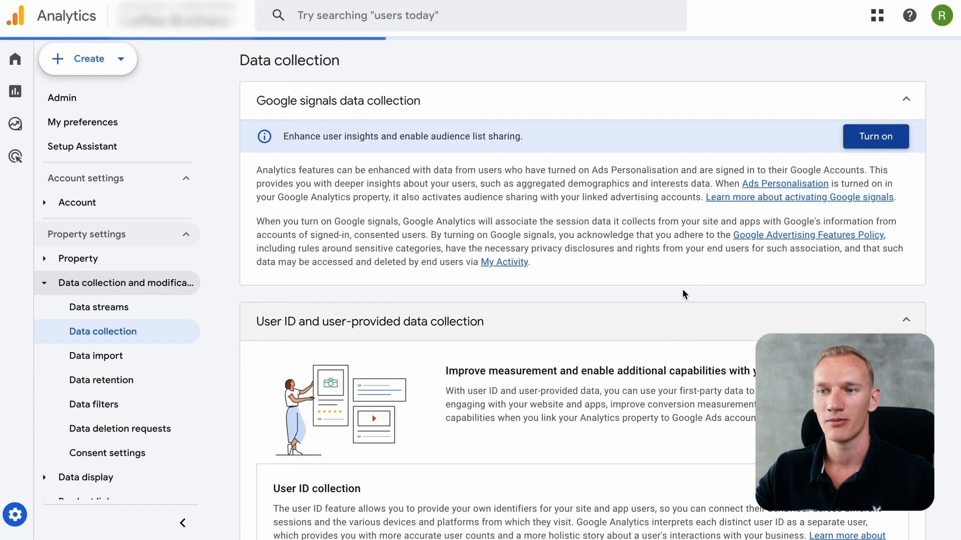
Turn on user-provided data collection, including automatically-detected user-provided data, and accept the User Data Collection Acknowledgement
{"action": "scroll", "coordinate": [686, 281], "scroll_direction": "down", "scroll_amount": 8}
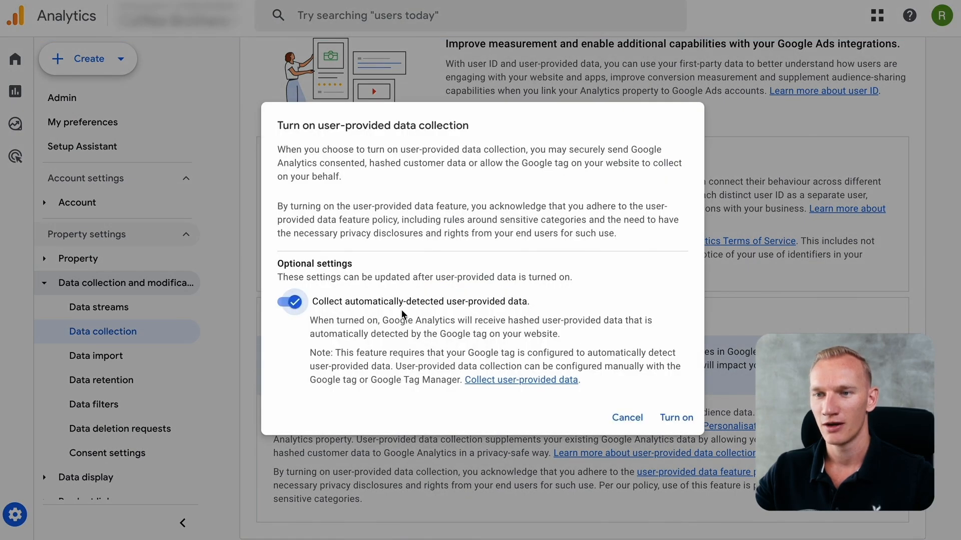
{"action": "left_click", "coordinate": [686, 429]}
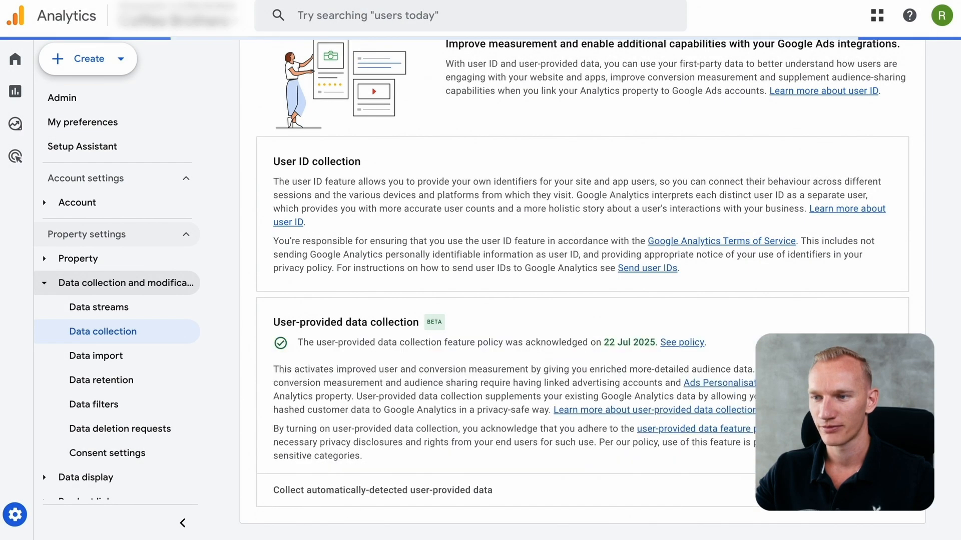
{"action": "scroll", "coordinate": [686, 429], "scroll_direction": "down", "scroll_amount": 4}
{"action": "left_click", "coordinate": [906, 473]}
{"action": "left_click", "coordinate": [905, 417]}
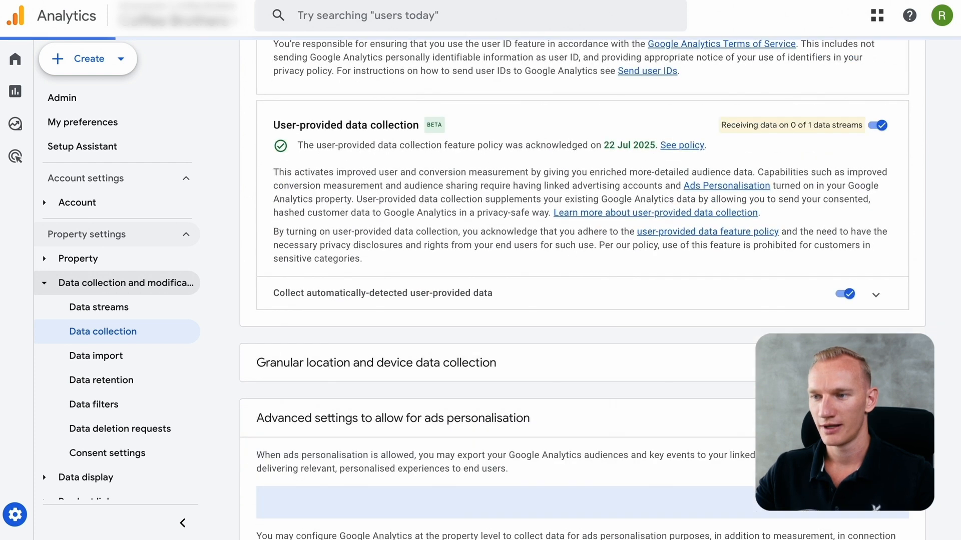
{"action": "scroll", "coordinate": [896, 362], "scroll_direction": "down", "scroll_amount": 6}
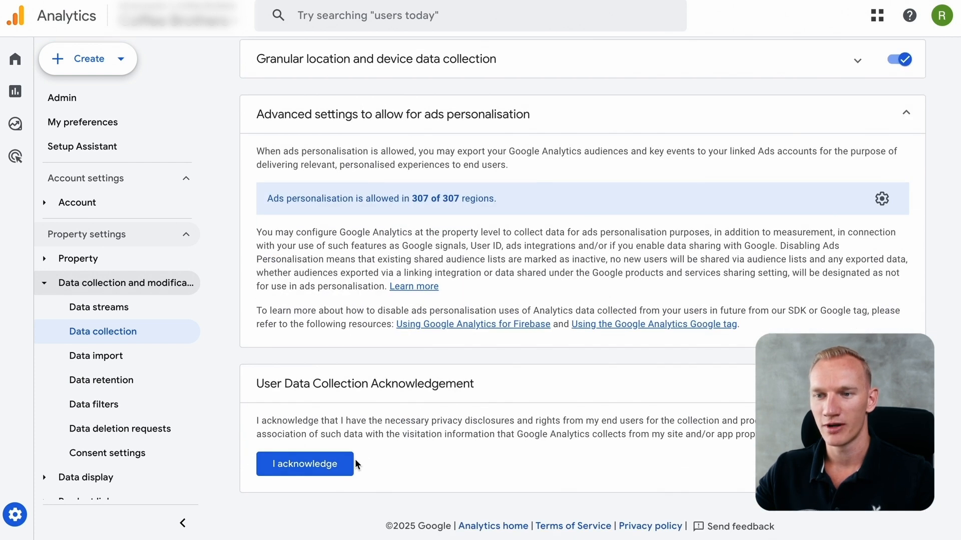
{"action": "left_click", "coordinate": [332, 462]}
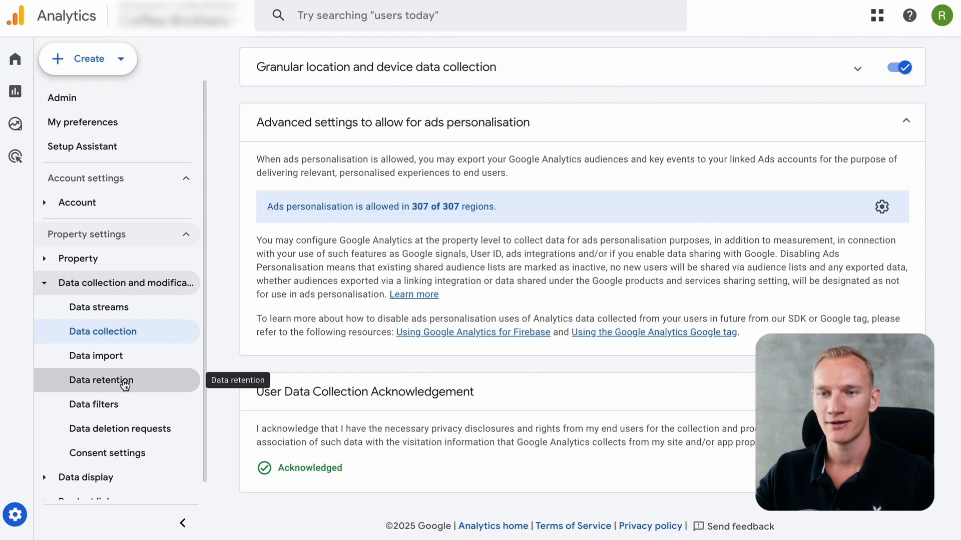
Set the property's event data retention to 14 months and save the Data retention settings
{"action": "left_click", "coordinate": [125, 384]}
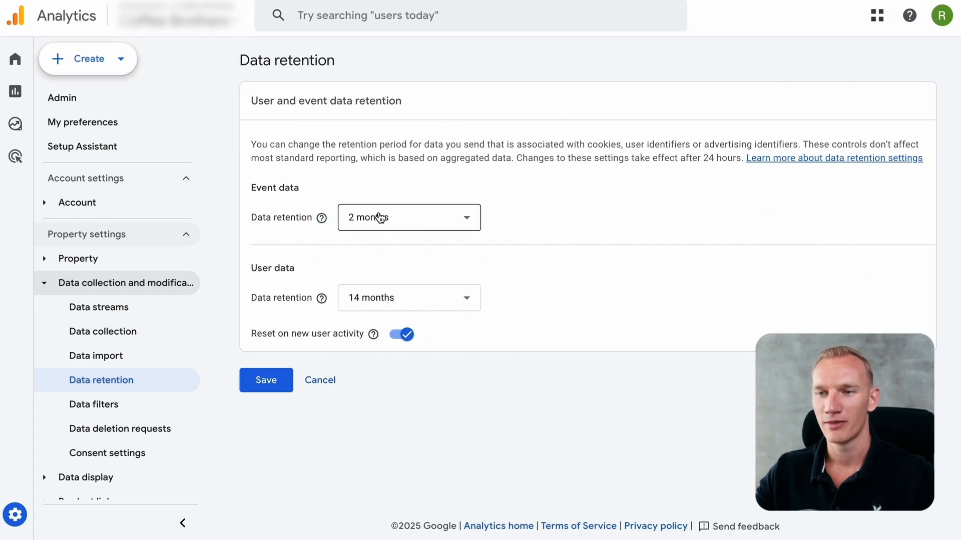
{"action": "left_click", "coordinate": [398, 222]}
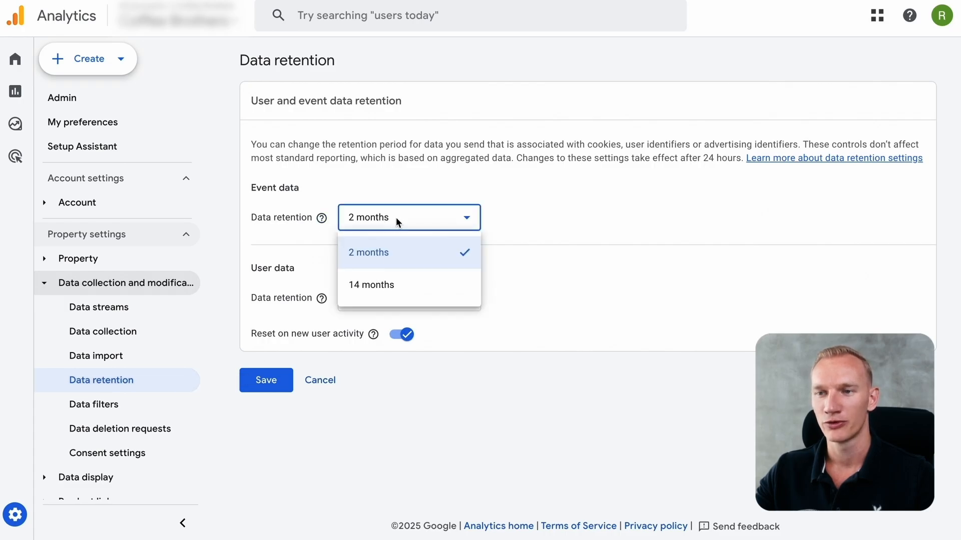
{"action": "left_click", "coordinate": [381, 287]}
{"action": "left_click", "coordinate": [274, 383]}
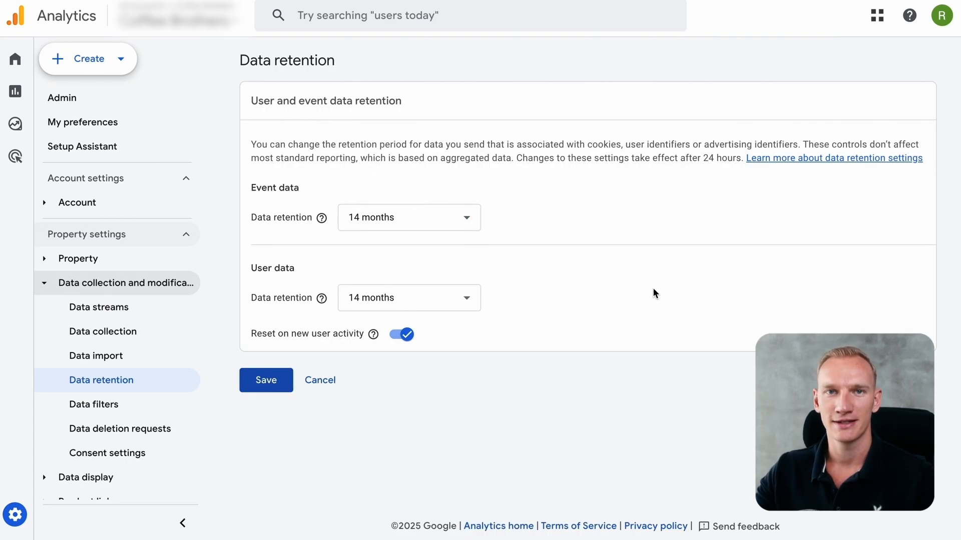
View the Google Ads links in the property's product links, inspect the Google Ads link setup form and close it
{"action": "left_click", "coordinate": [16, 60]}
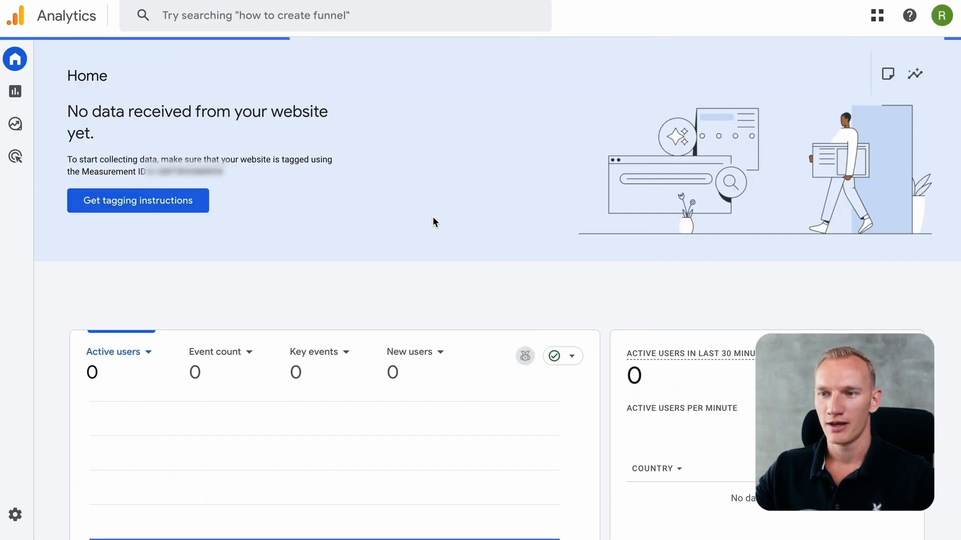
{"action": "mouse_move", "coordinate": [30, 124]}
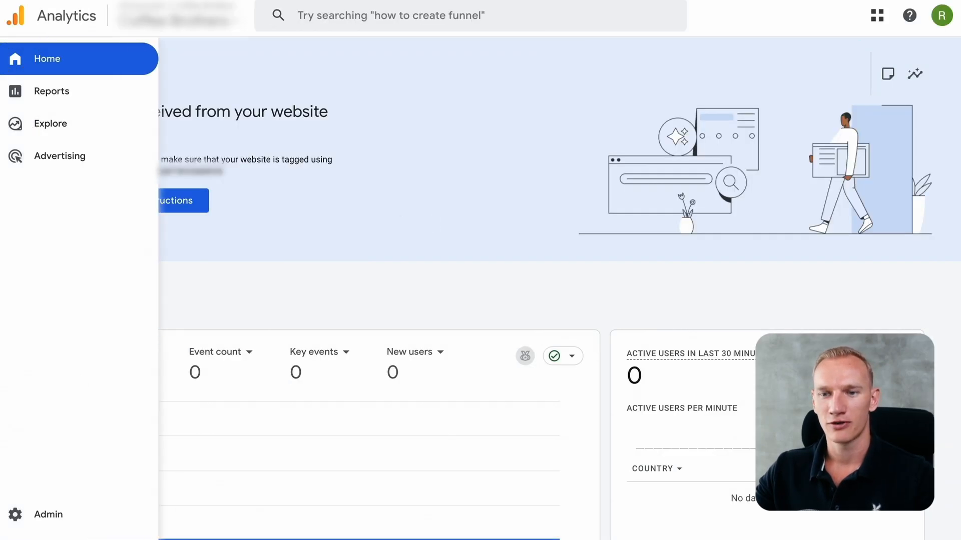
{"action": "left_click", "coordinate": [44, 519]}
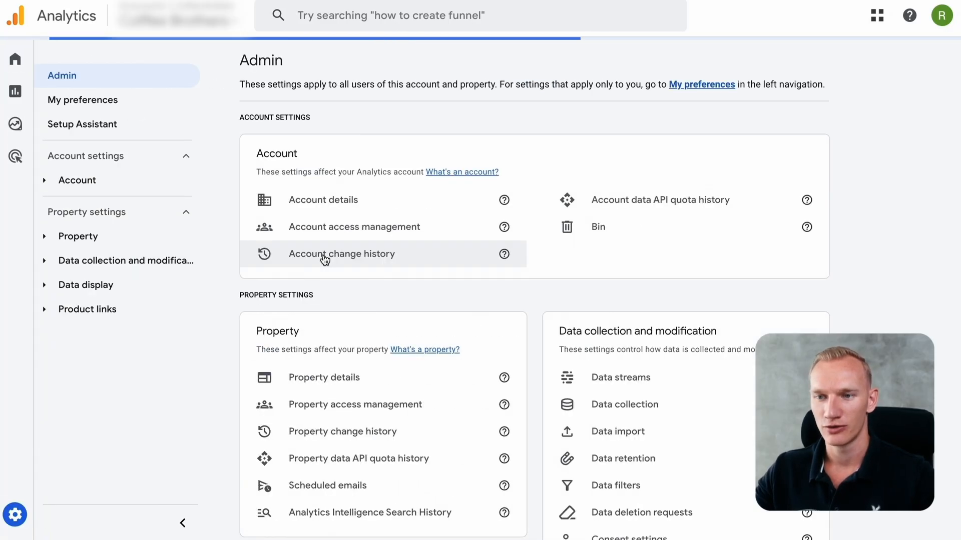
{"action": "scroll", "coordinate": [670, 493], "scroll_direction": "down", "scroll_amount": 8}
{"action": "scroll", "coordinate": [564, 423], "scroll_direction": "up", "scroll_amount": 8}
{"action": "mouse_move", "coordinate": [129, 440]}
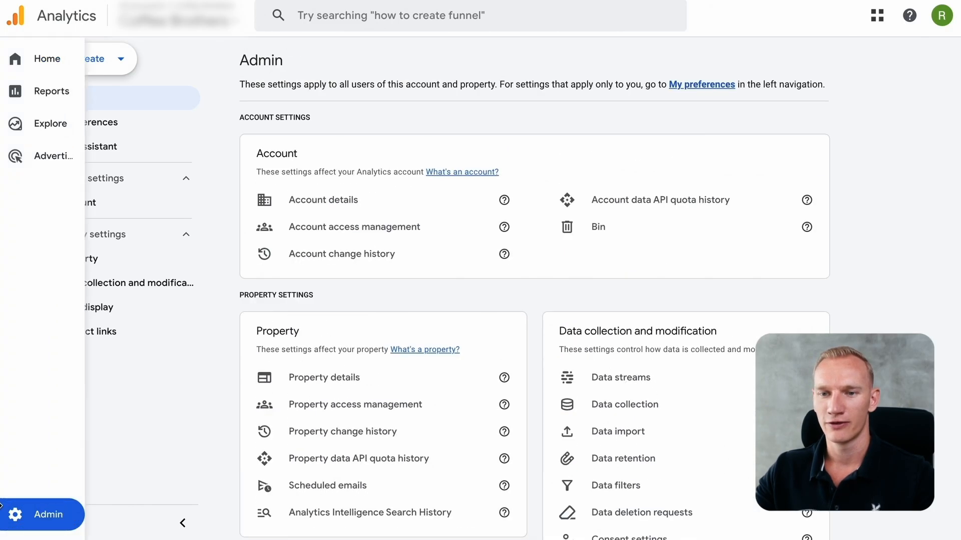
{"action": "scroll", "coordinate": [802, 311], "scroll_direction": "down", "scroll_amount": 8}
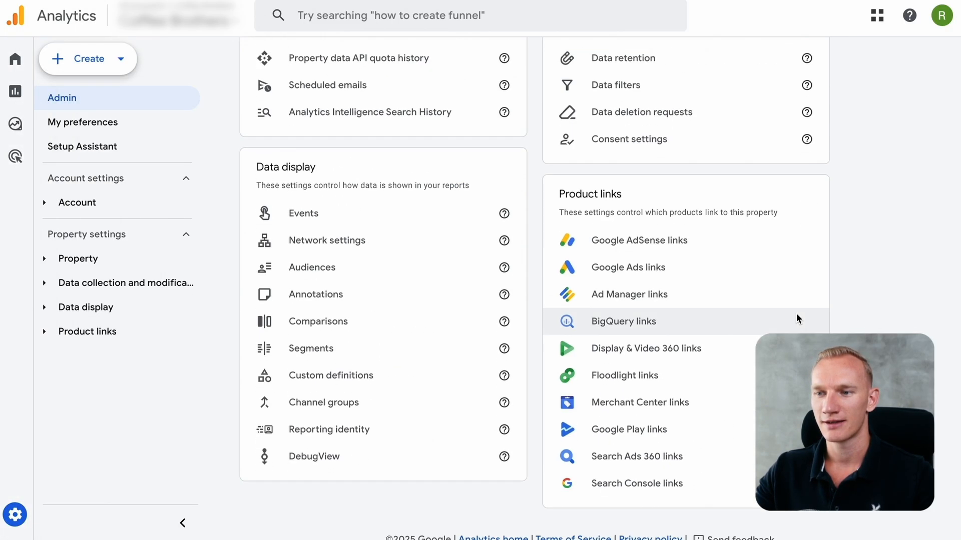
{"action": "left_click", "coordinate": [660, 274]}
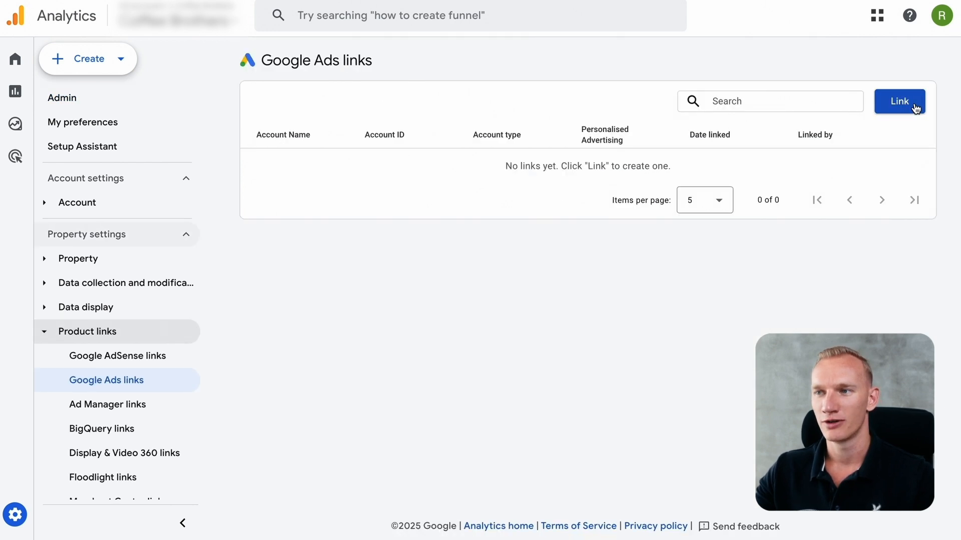
{"action": "left_click", "coordinate": [899, 102]}
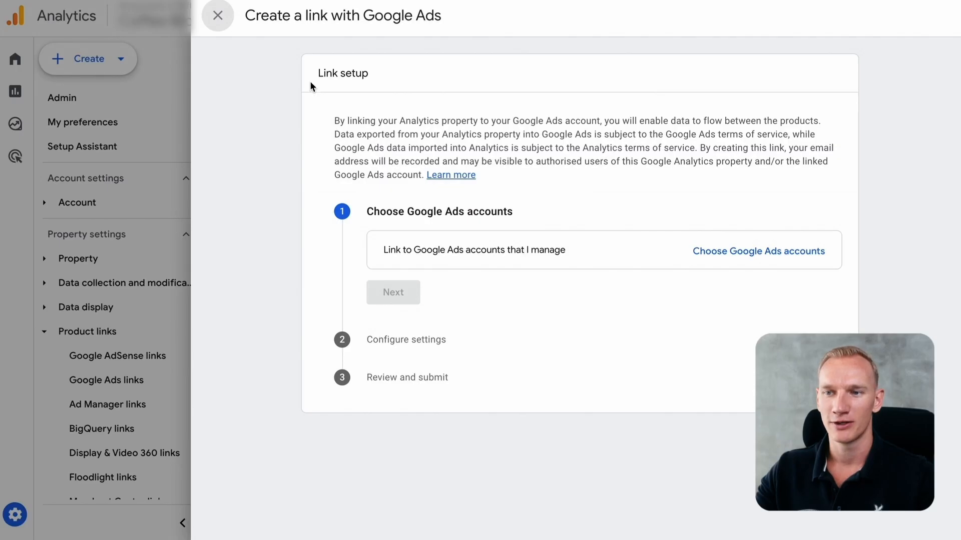
{"action": "left_click", "coordinate": [215, 17]}
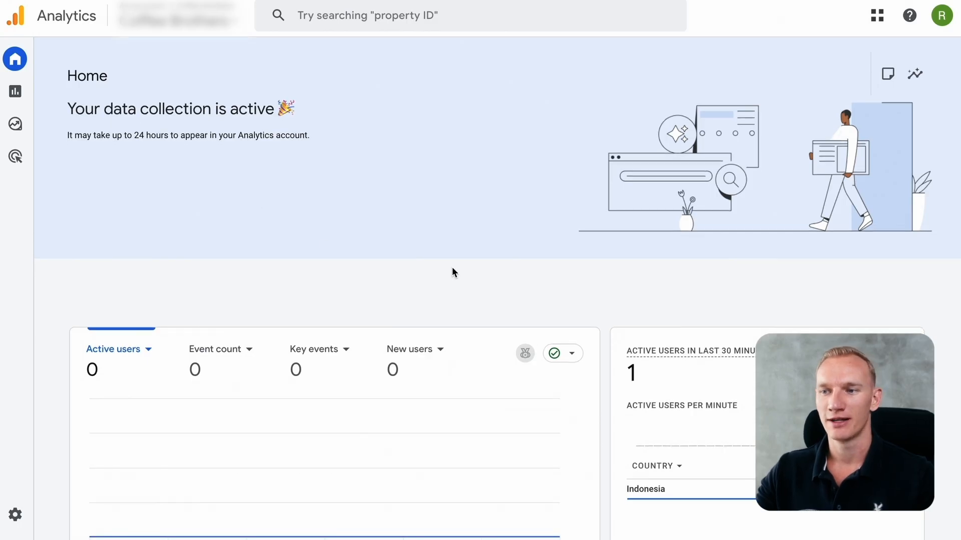
Examine the Home overview, including the active users in the last 30 minutes by country
{"action": "scroll", "coordinate": [735, 357], "scroll_direction": "down", "scroll_amount": 2}
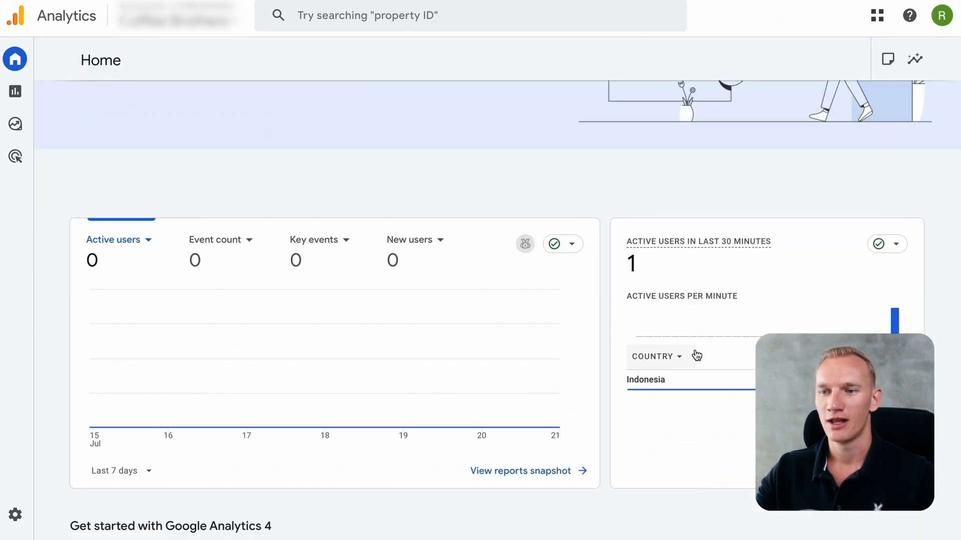
{"action": "scroll", "coordinate": [681, 345], "scroll_direction": "down", "scroll_amount": 1}
{"action": "mouse_move", "coordinate": [1, 95]}
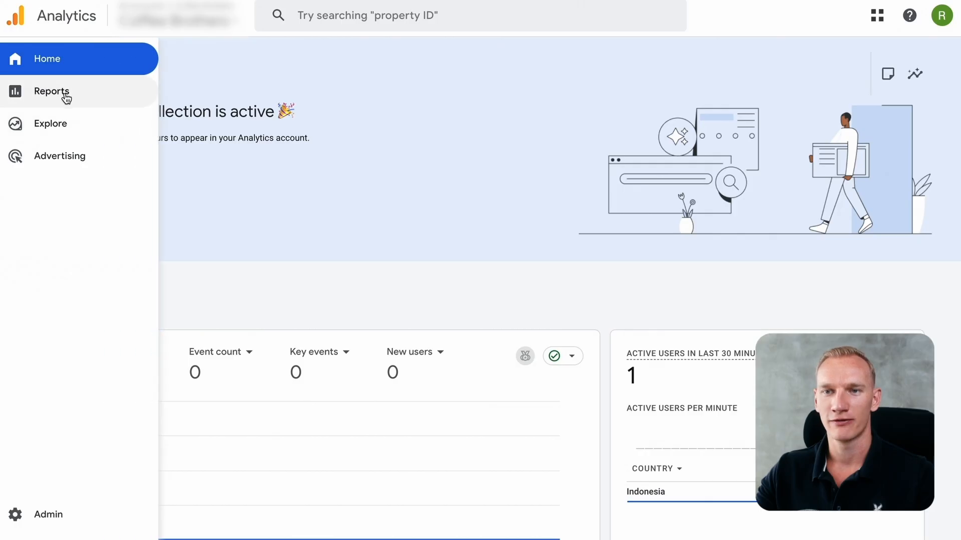